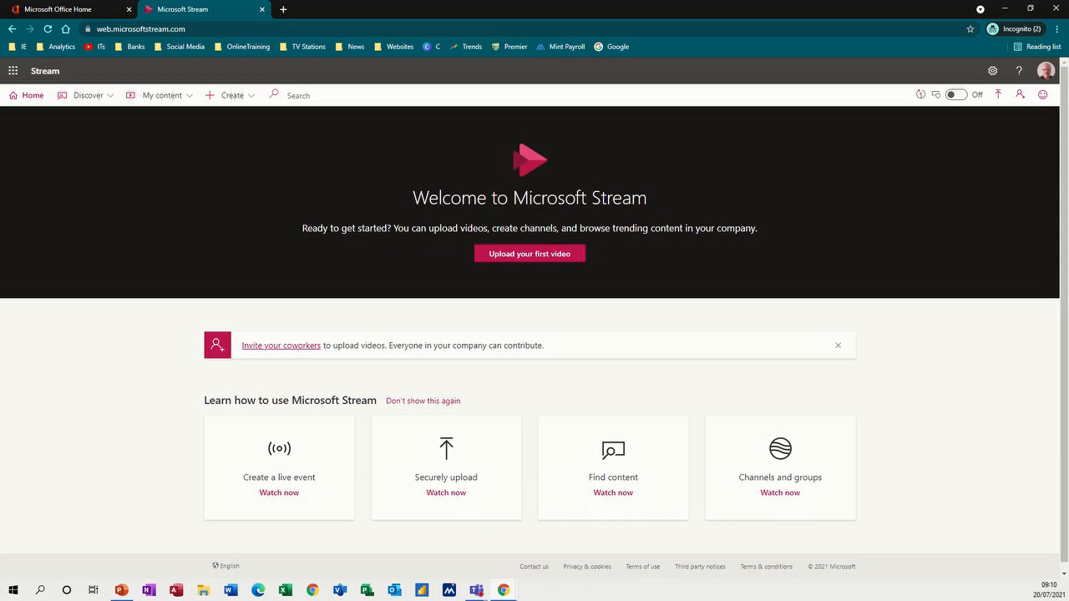
- Glance at the app launcher, then browse the organisation's videos and channels
{"action": "left_click", "coordinate": [13, 71]}
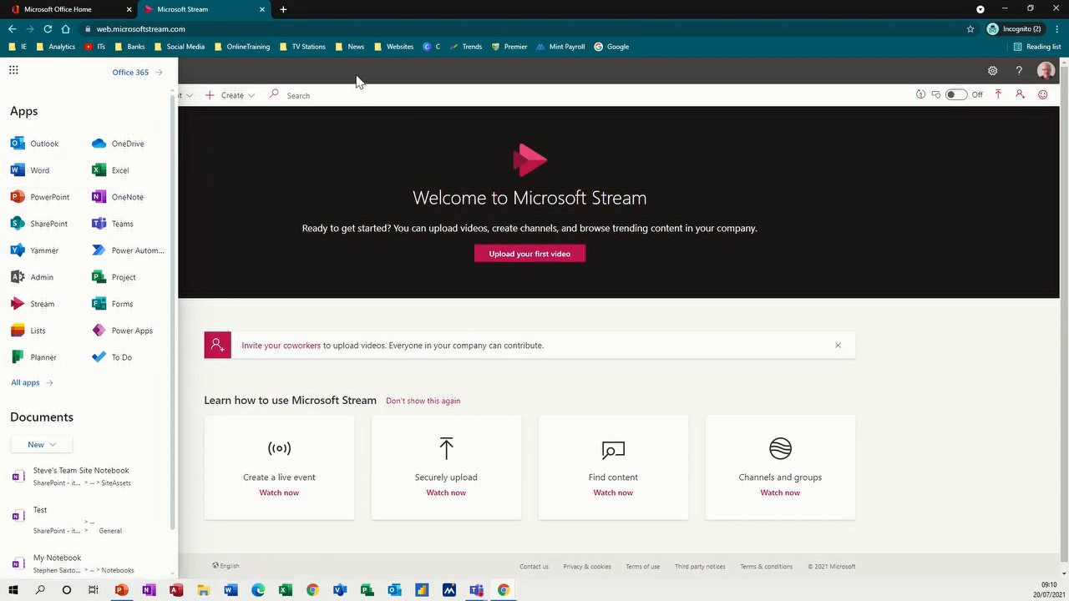
{"action": "left_click", "coordinate": [330, 159]}
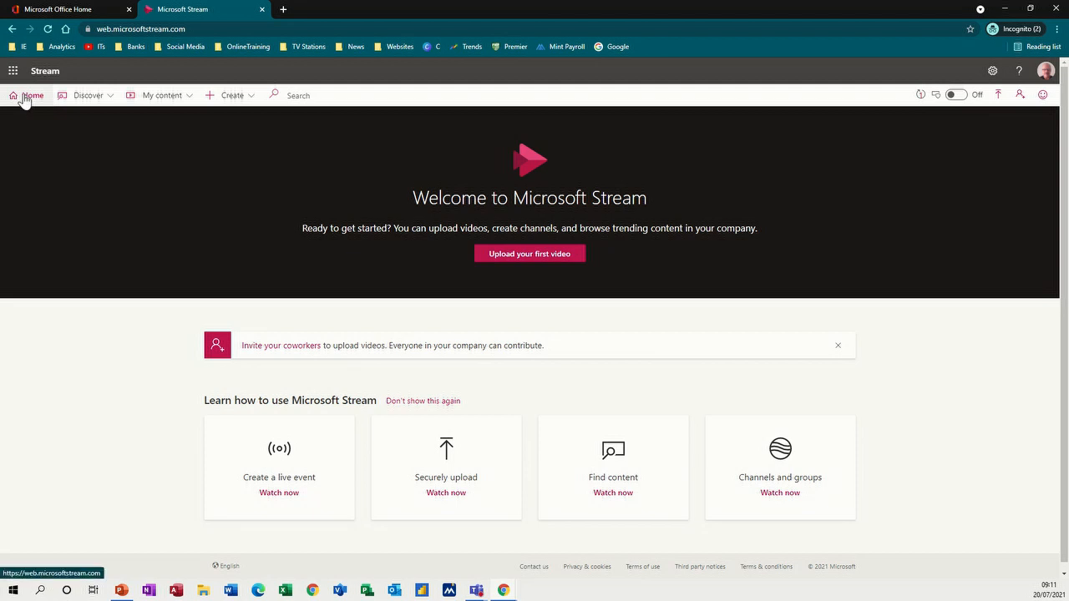
{"action": "left_click", "coordinate": [107, 98]}
{"action": "left_click", "coordinate": [80, 122]}
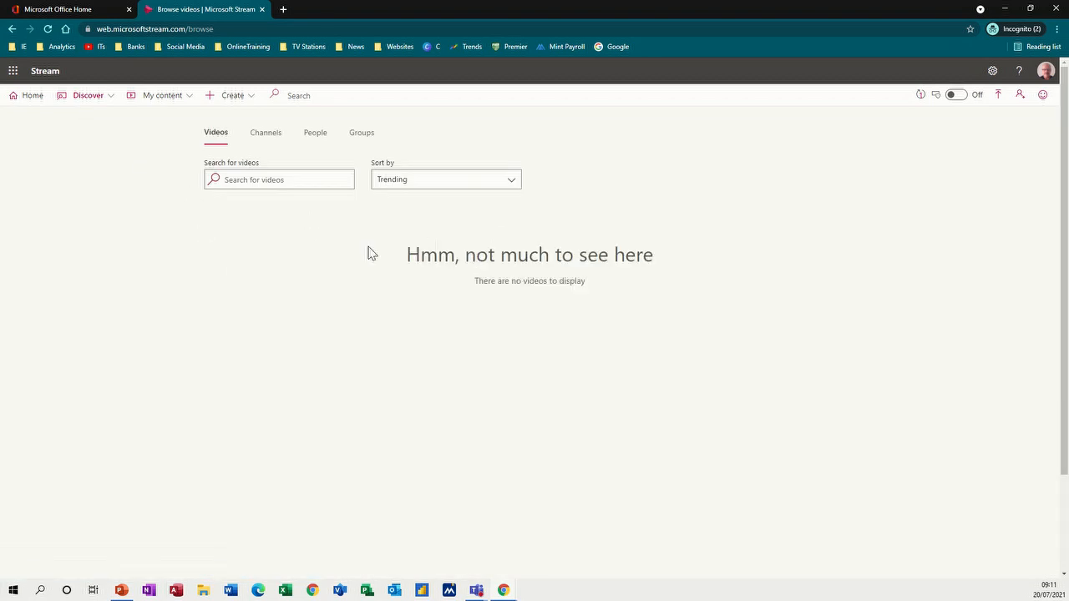
{"action": "left_click", "coordinate": [109, 100]}
{"action": "left_click", "coordinate": [77, 144]}
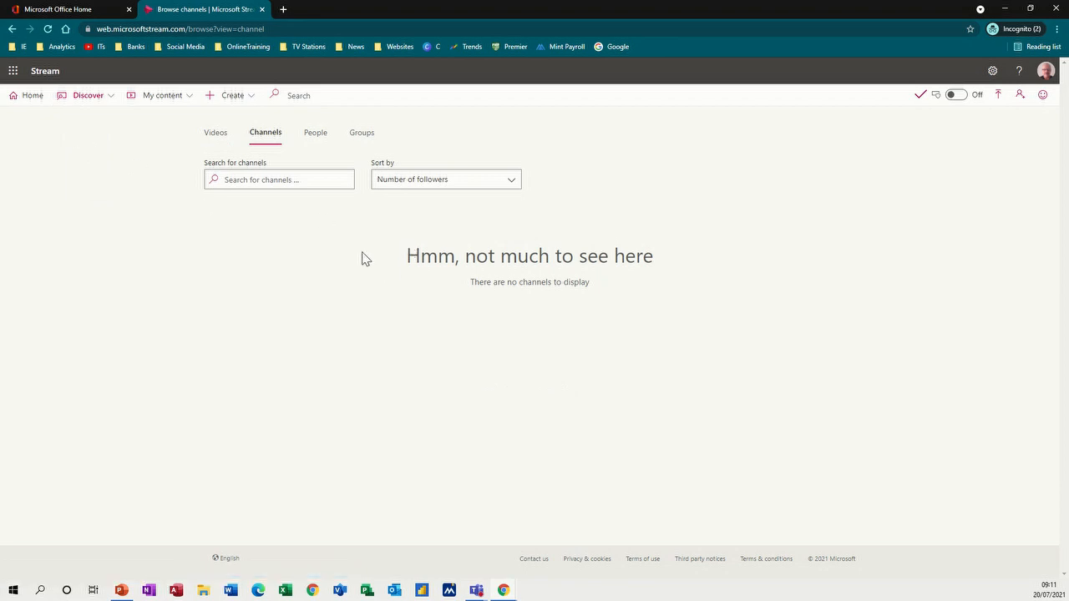
- Search People for a colleague, open their profile, then switch to Discover > Groups
{"action": "left_click", "coordinate": [111, 103]}
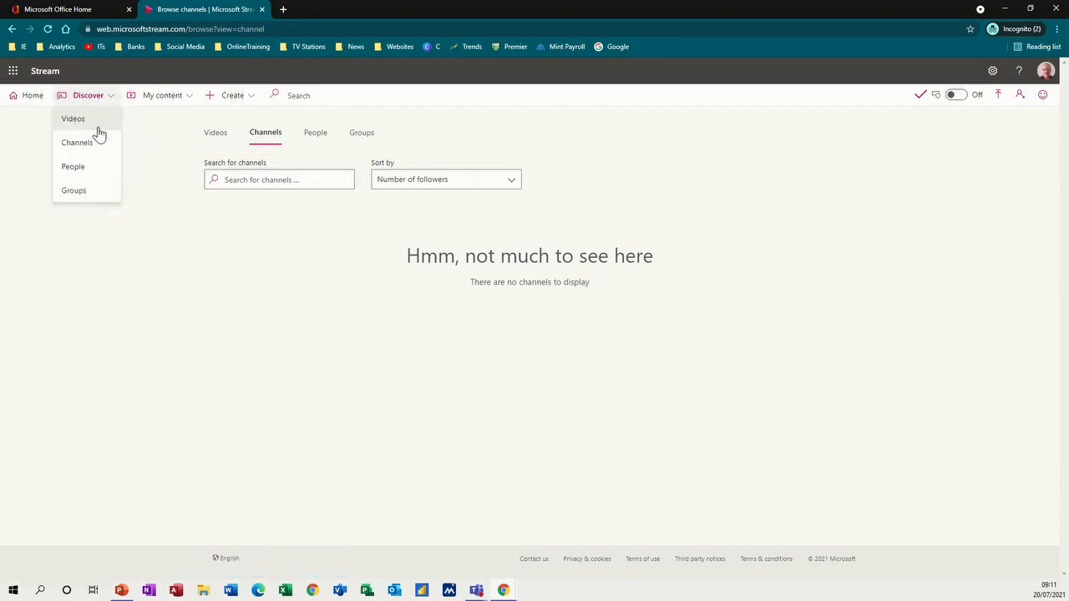
{"action": "left_click", "coordinate": [75, 168]}
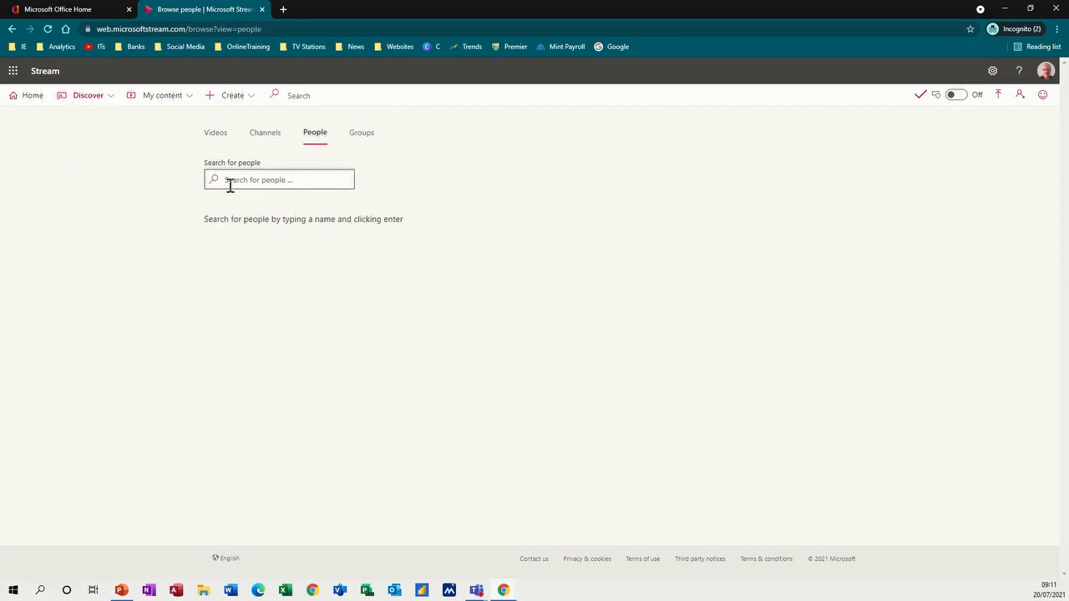
{"action": "key", "text": "Return"}
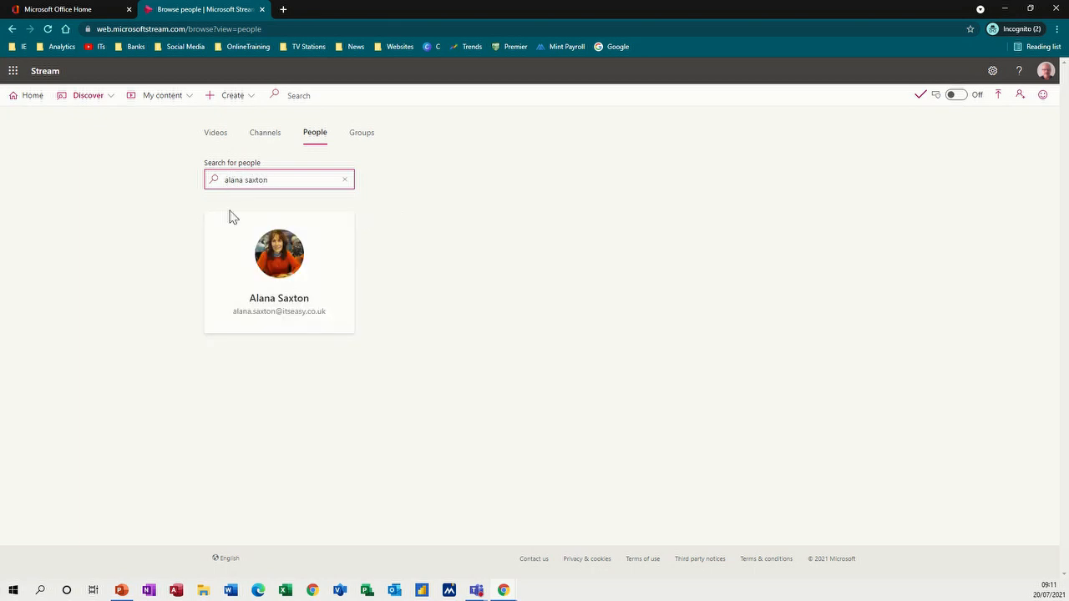
{"action": "left_click", "coordinate": [235, 265]}
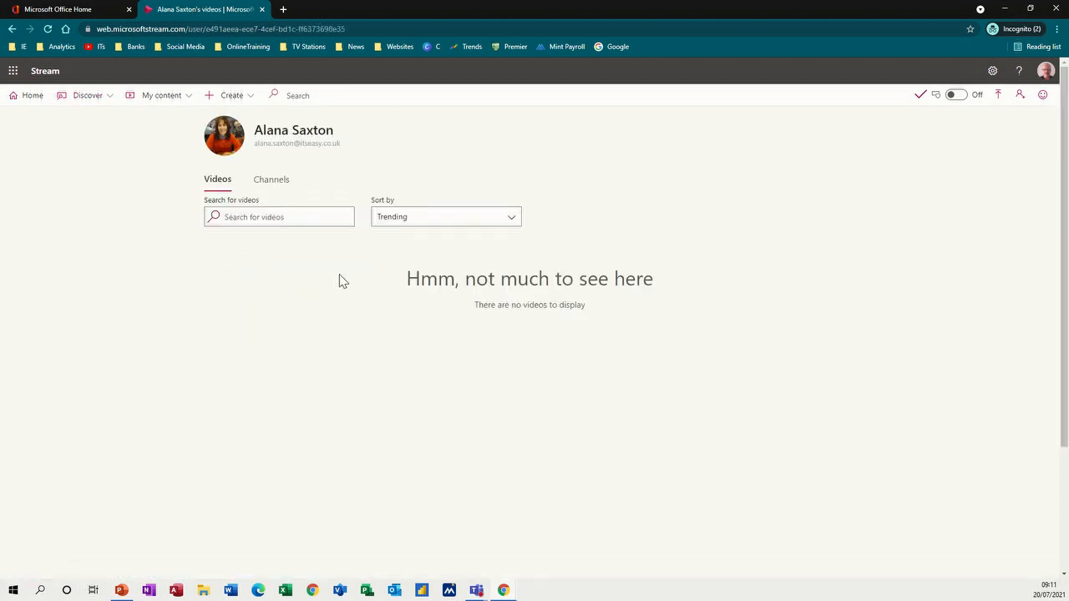
{"action": "left_click", "coordinate": [104, 105]}
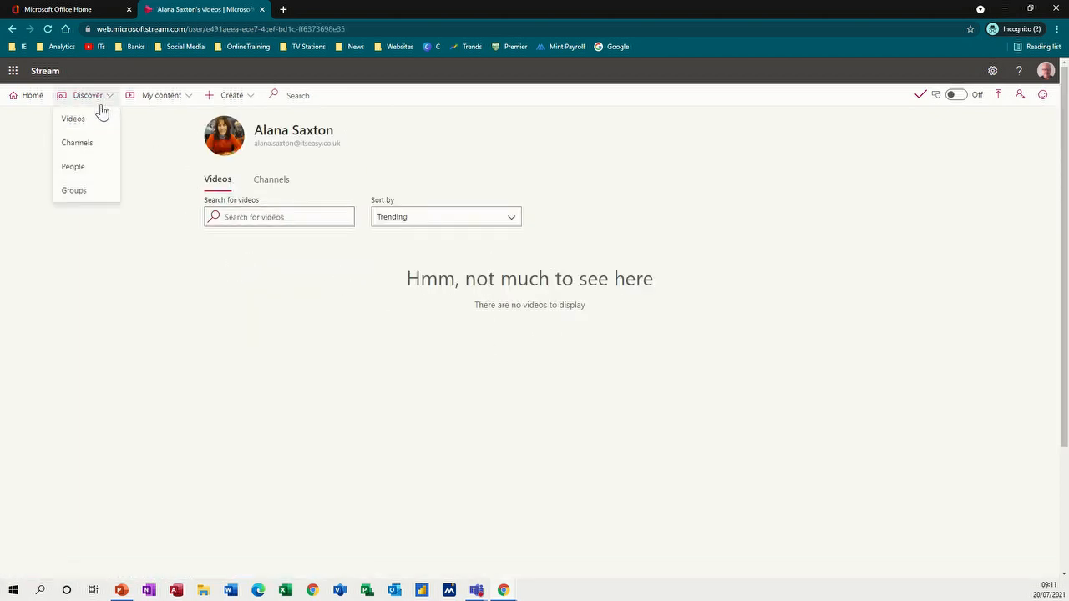
{"action": "left_click", "coordinate": [74, 192]}
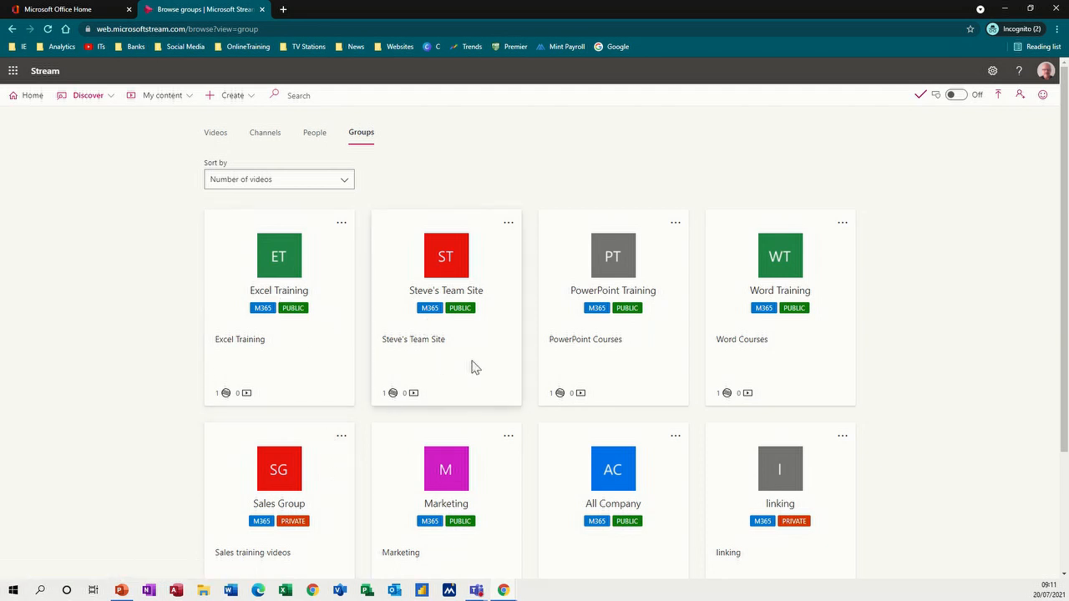
- Check My content > Videos for the draft 'email 1', then view My content > Groups
{"action": "left_click", "coordinate": [110, 98]}
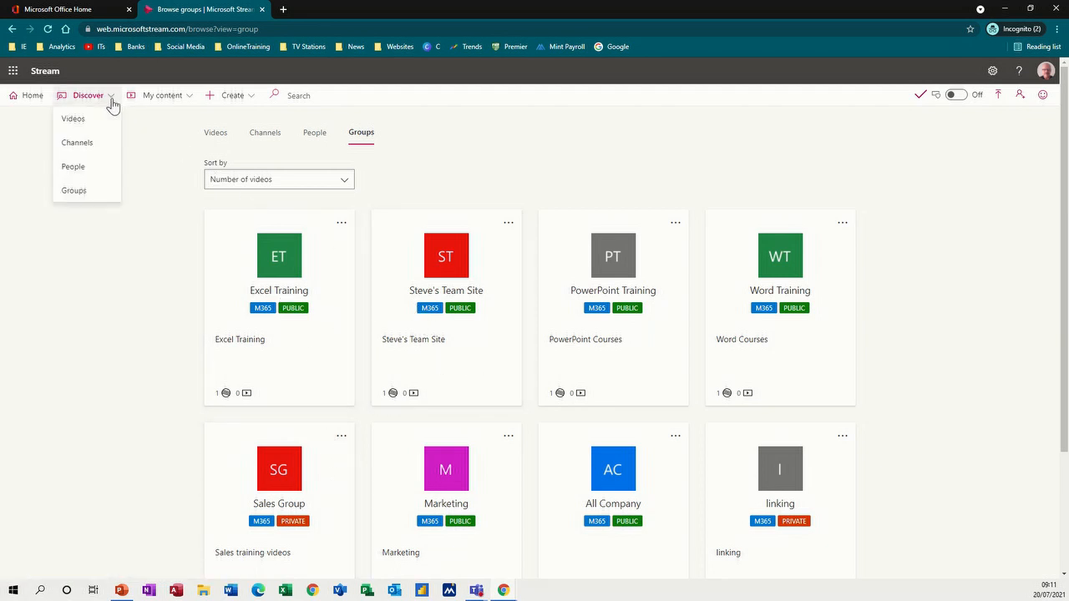
{"action": "left_click", "coordinate": [185, 101]}
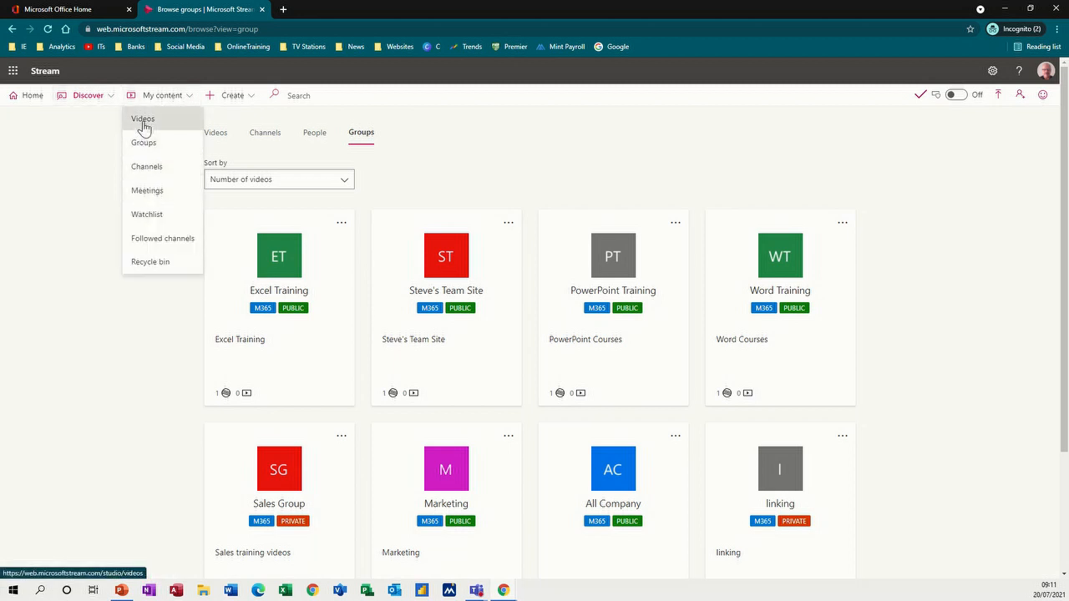
{"action": "left_click", "coordinate": [143, 122]}
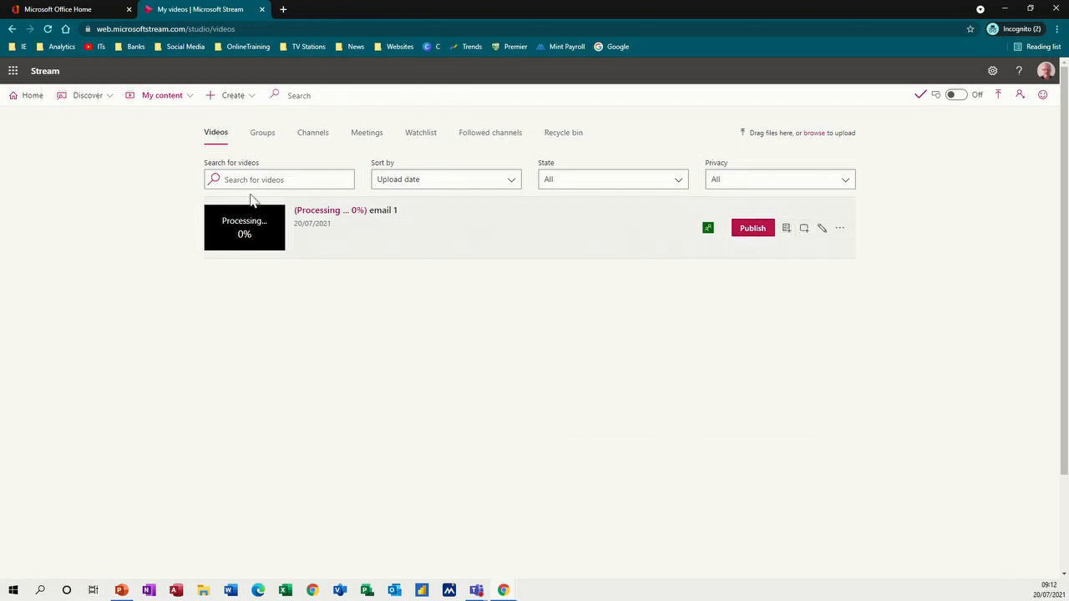
{"action": "left_click", "coordinate": [187, 99]}
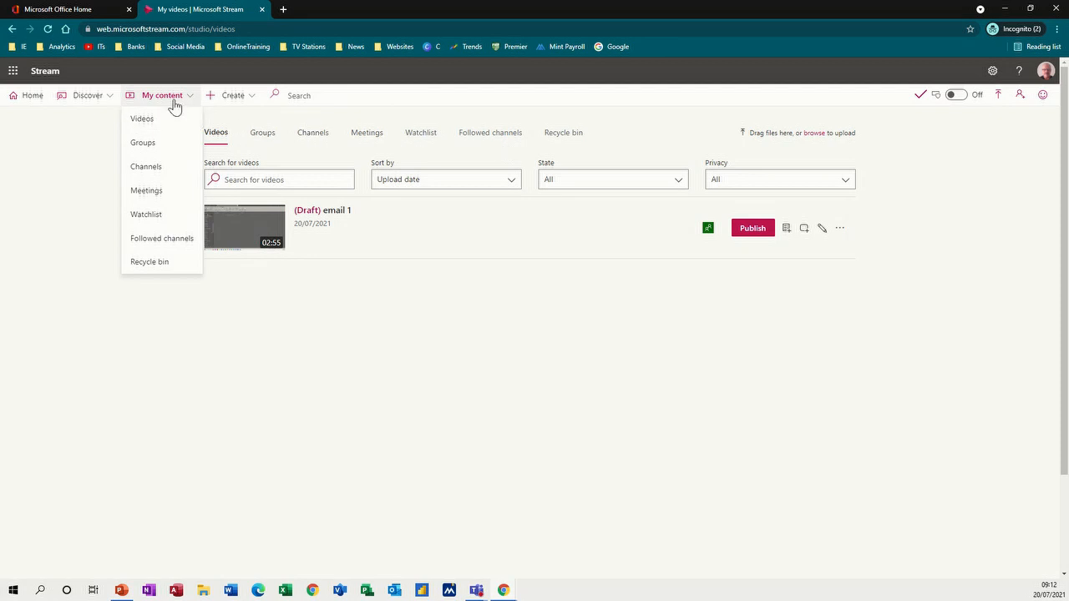
{"action": "left_click", "coordinate": [260, 138]}
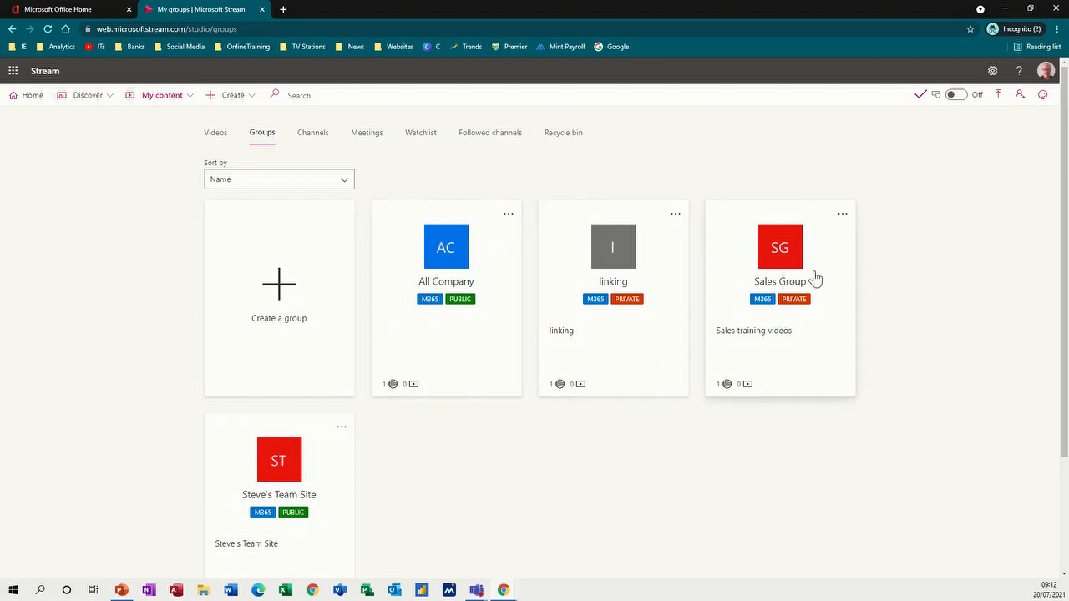
- Create a public group named 'Marketing Group' with description 'Marketing Videos'
{"action": "left_click", "coordinate": [278, 291]}
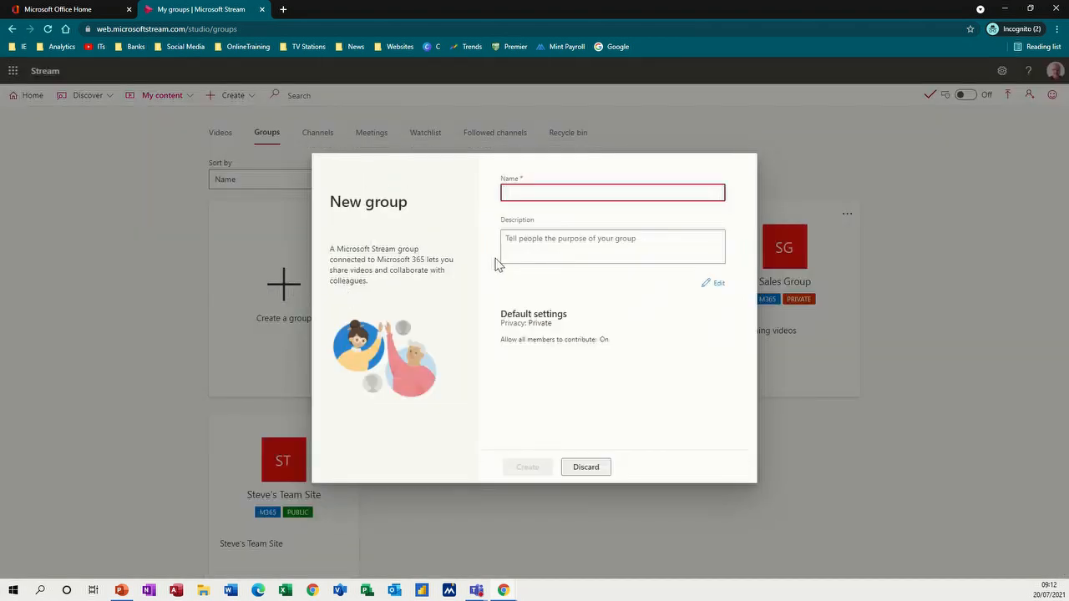
{"action": "type", "text": "Ma"}
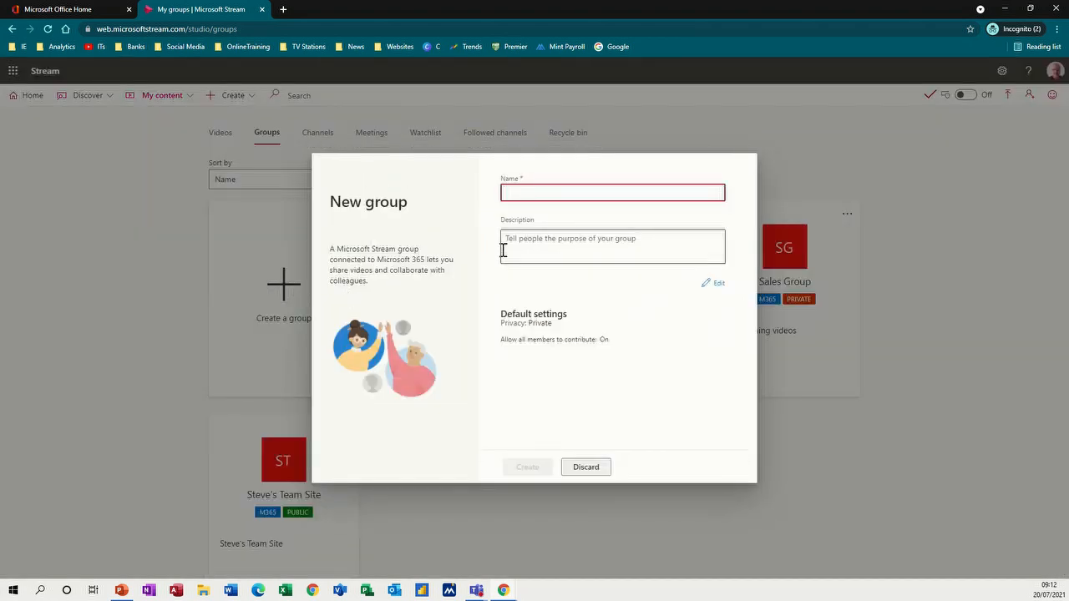
{"action": "type", "text": "rketing Group"}
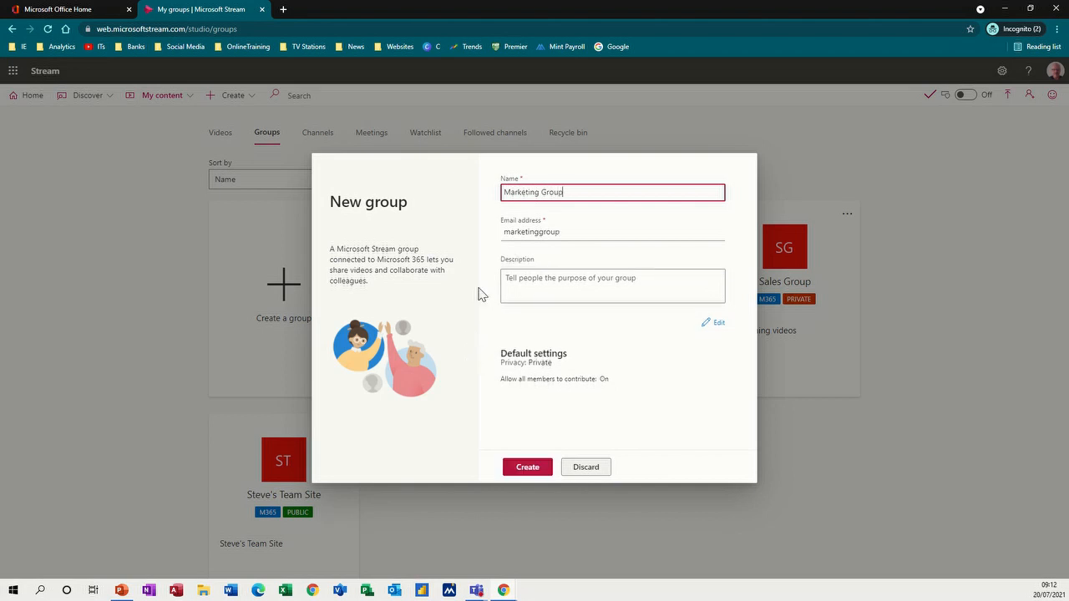
{"action": "left_click", "coordinate": [561, 294]}
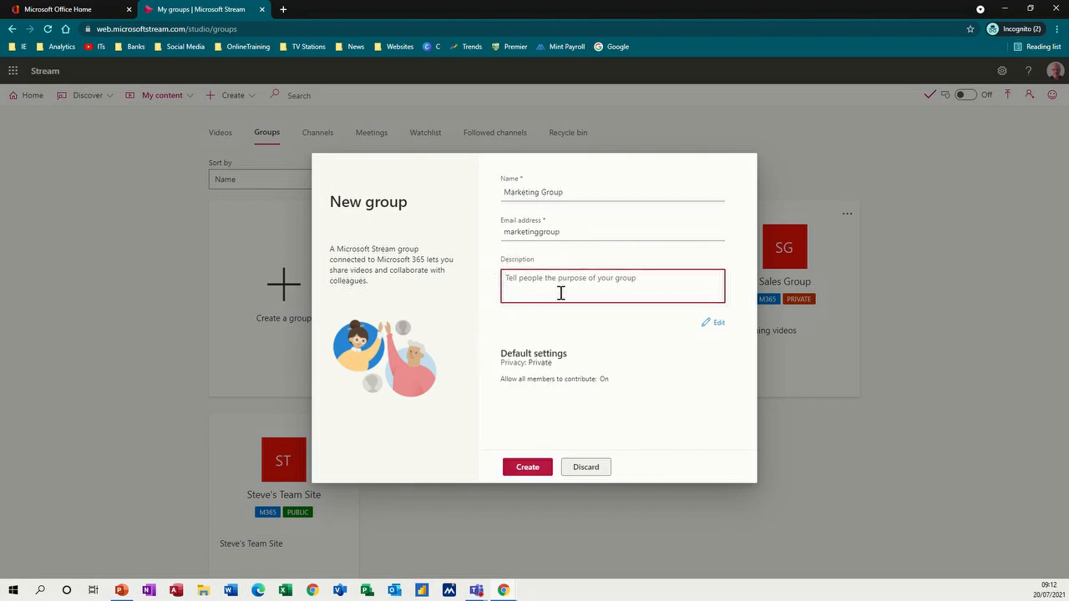
{"action": "type", "text": "Marketing Videos"}
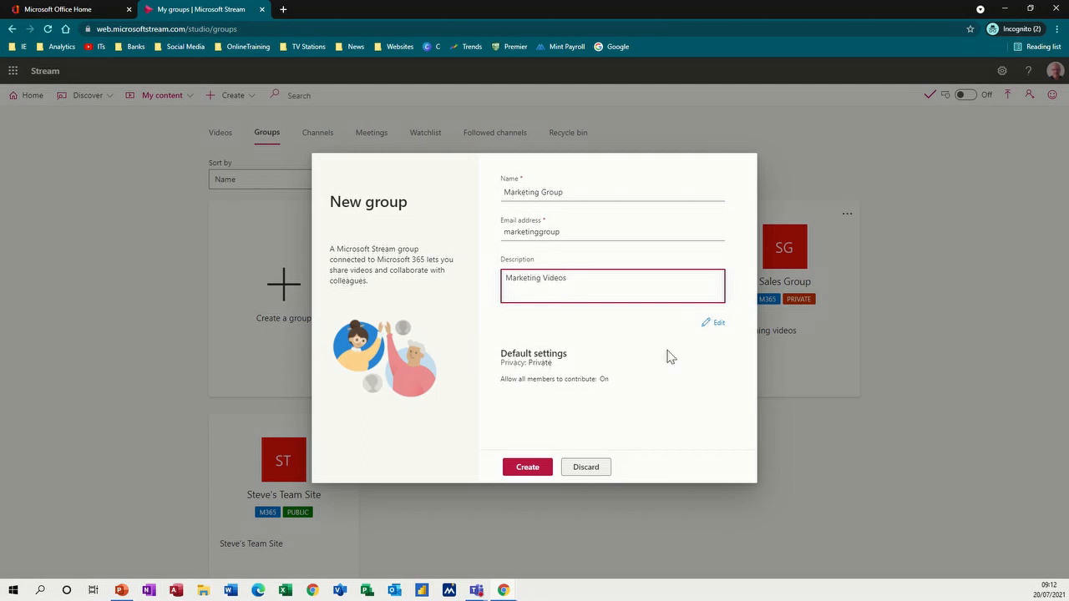
{"action": "left_click", "coordinate": [713, 325]}
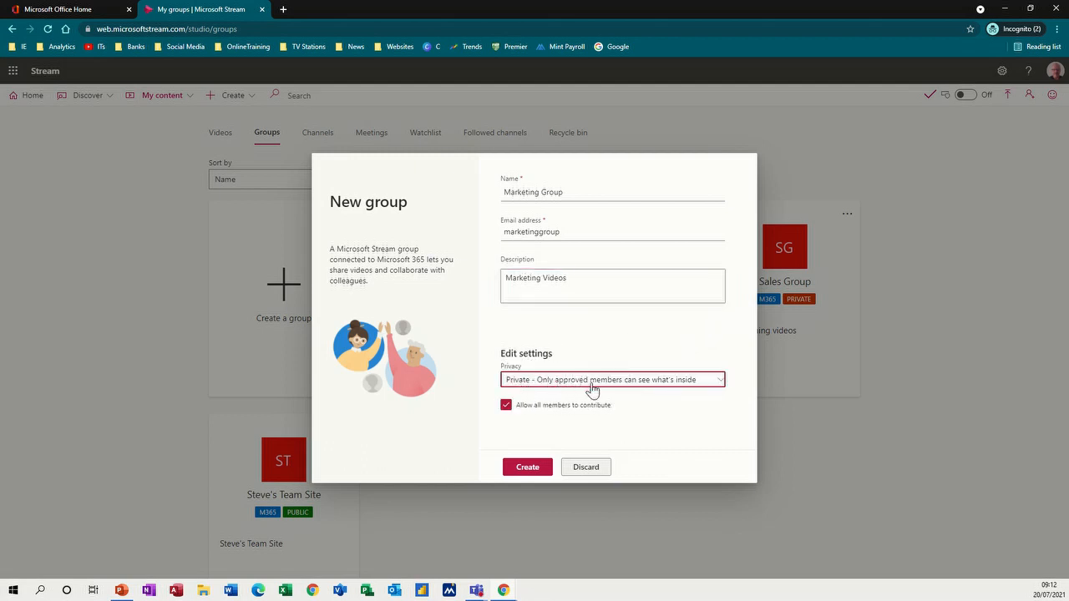
{"action": "left_click", "coordinate": [719, 388]}
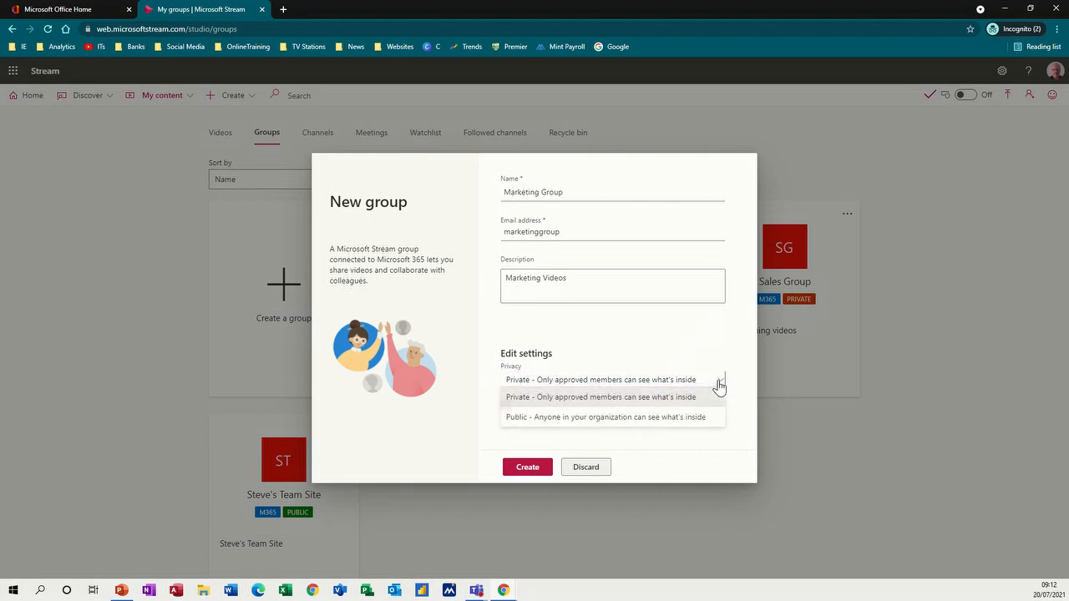
{"action": "left_click", "coordinate": [601, 422]}
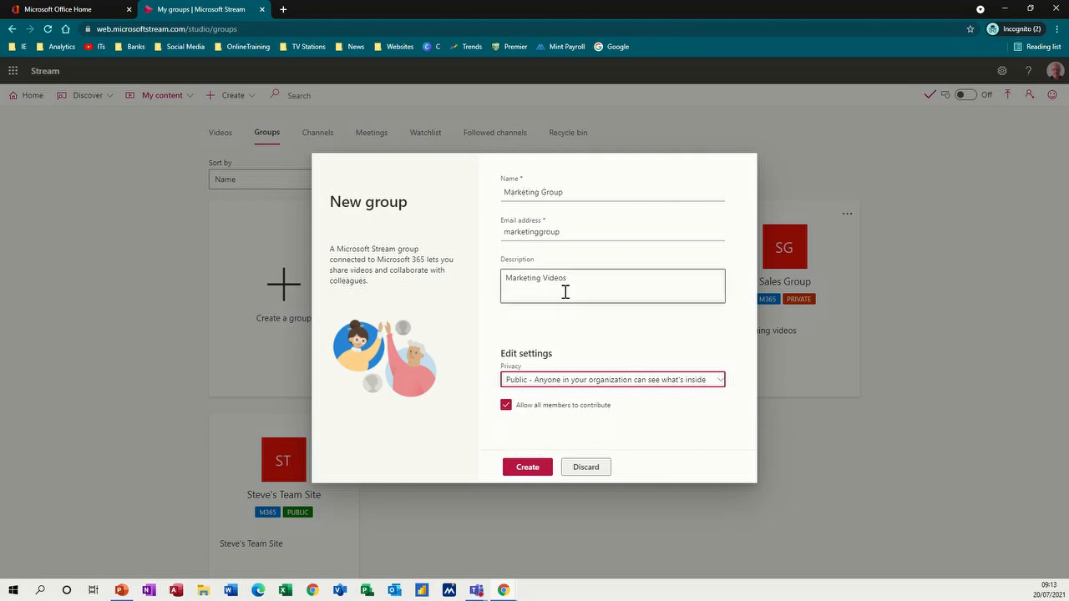
{"action": "left_click", "coordinate": [519, 469]}
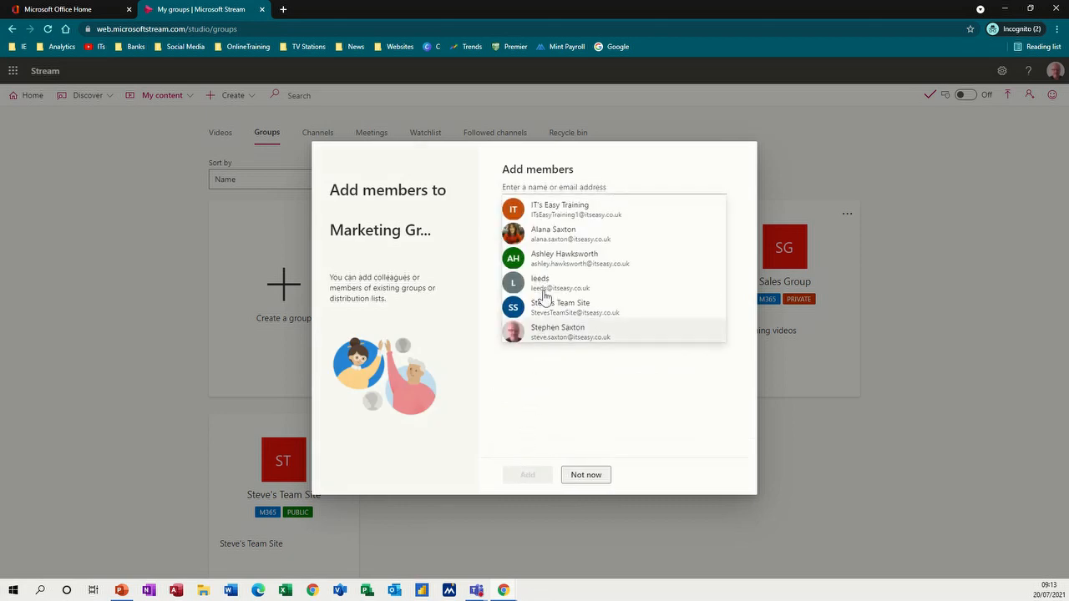
- Add two colleagues as members of Marketing Group
{"action": "left_click", "coordinate": [560, 243]}
{"action": "type", "text": "as"}
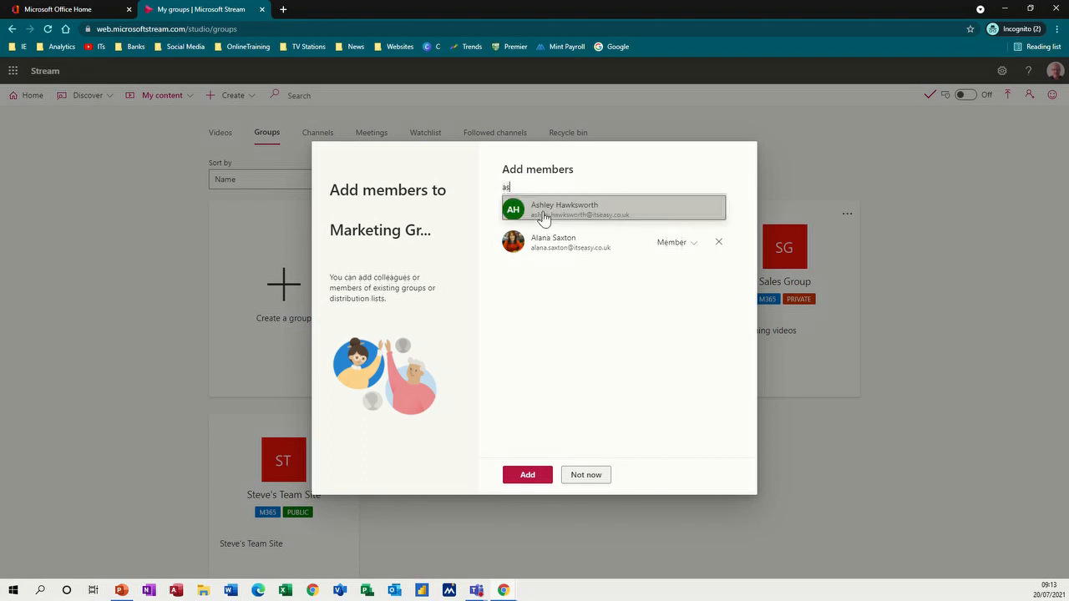
{"action": "left_click", "coordinate": [543, 211]}
{"action": "left_click", "coordinate": [521, 473]}
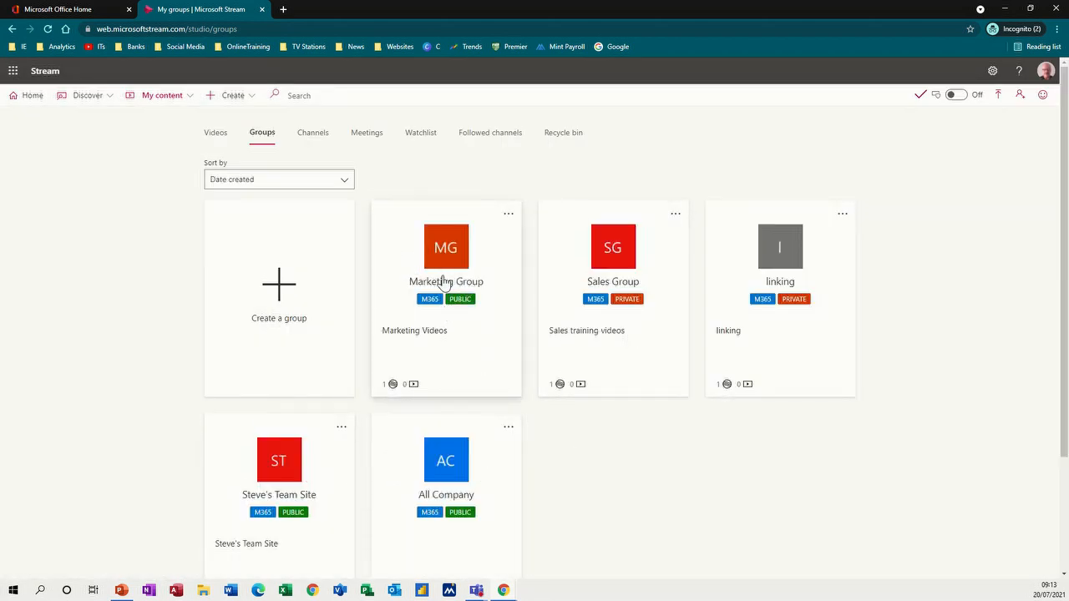
- Start a new channel named 'Training Videos' described as 'Office Training videos'
{"action": "left_click", "coordinate": [314, 138]}
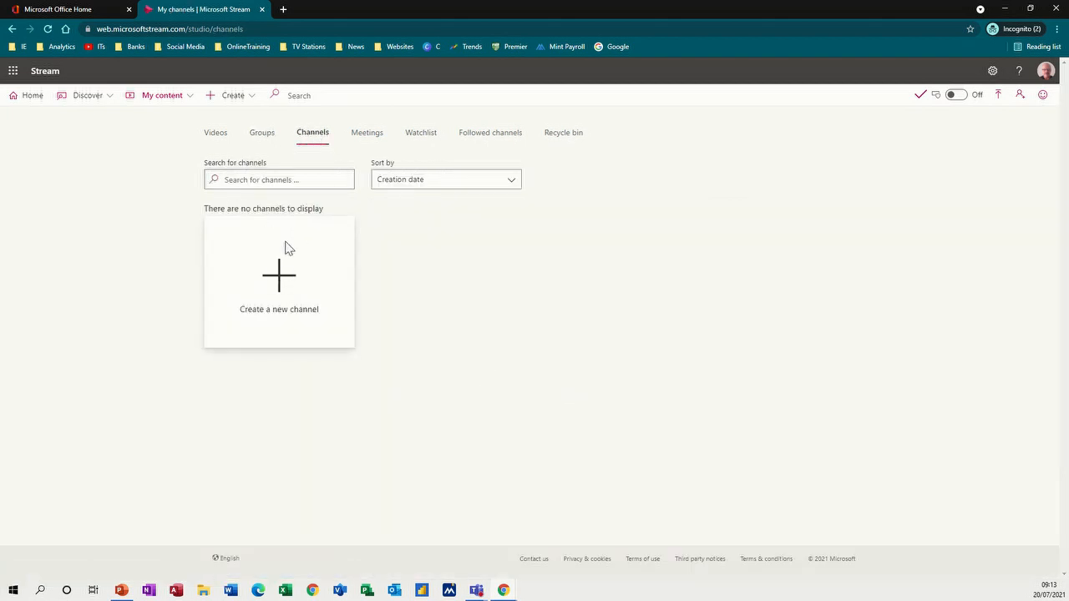
{"action": "left_click", "coordinate": [276, 279]}
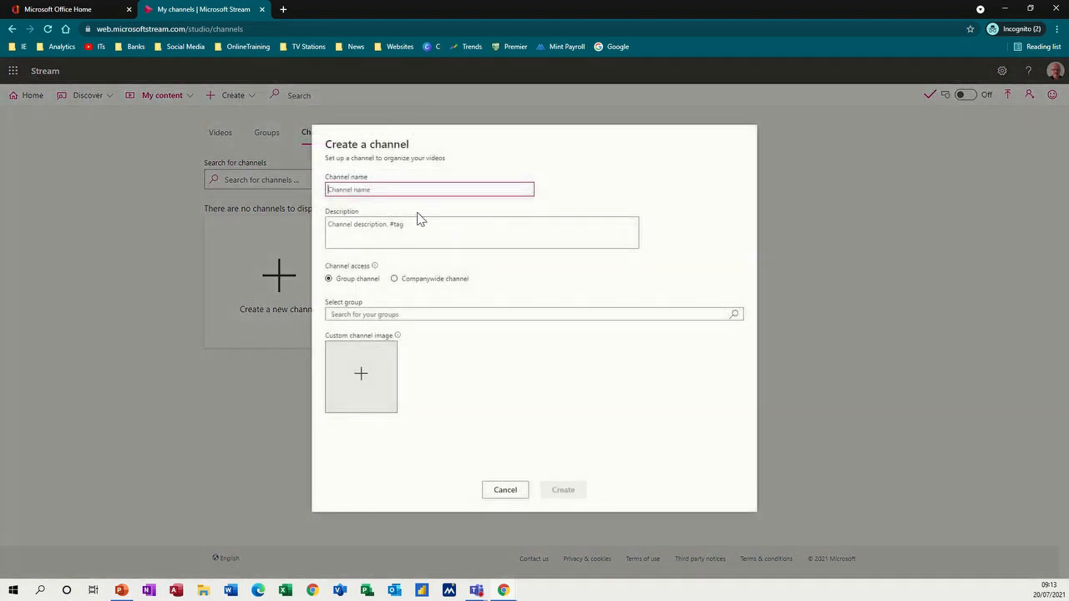
{"action": "type", "text": "Training Videos"}
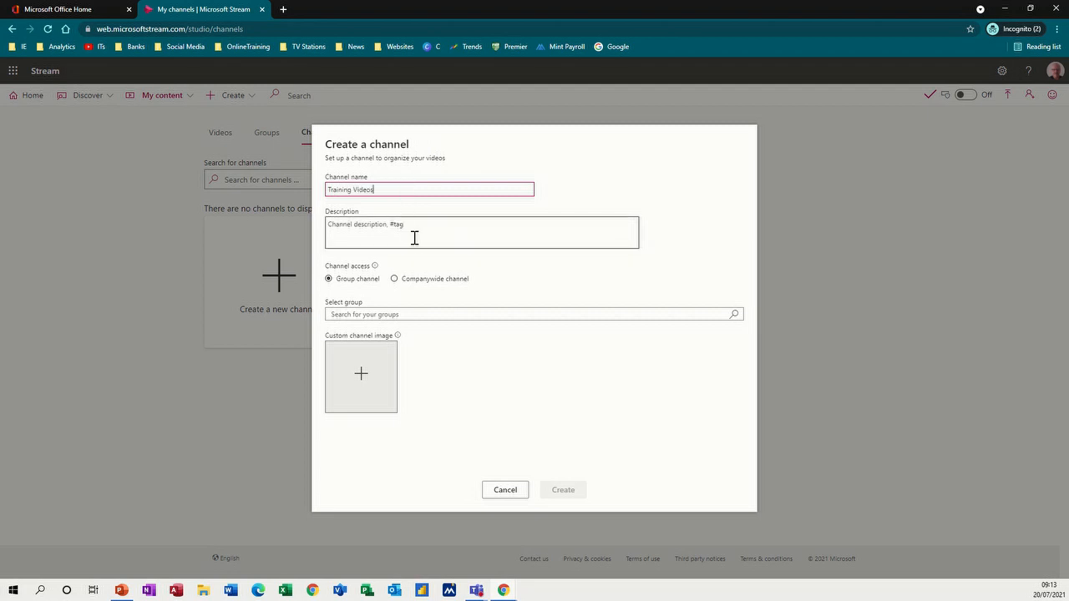
{"action": "left_click", "coordinate": [414, 239]}
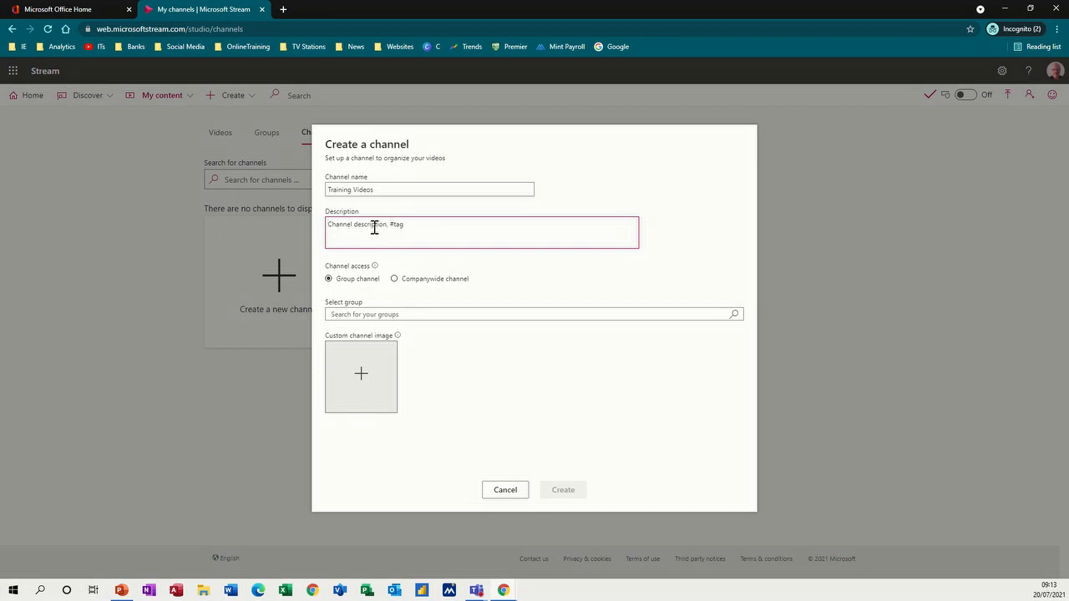
{"action": "type", "text": "C"}
{"action": "type", "text": "ffice Training videos"}
- Use the portrait photo from Pictures as the channel image and create it companywide
{"action": "left_click", "coordinate": [361, 376]}
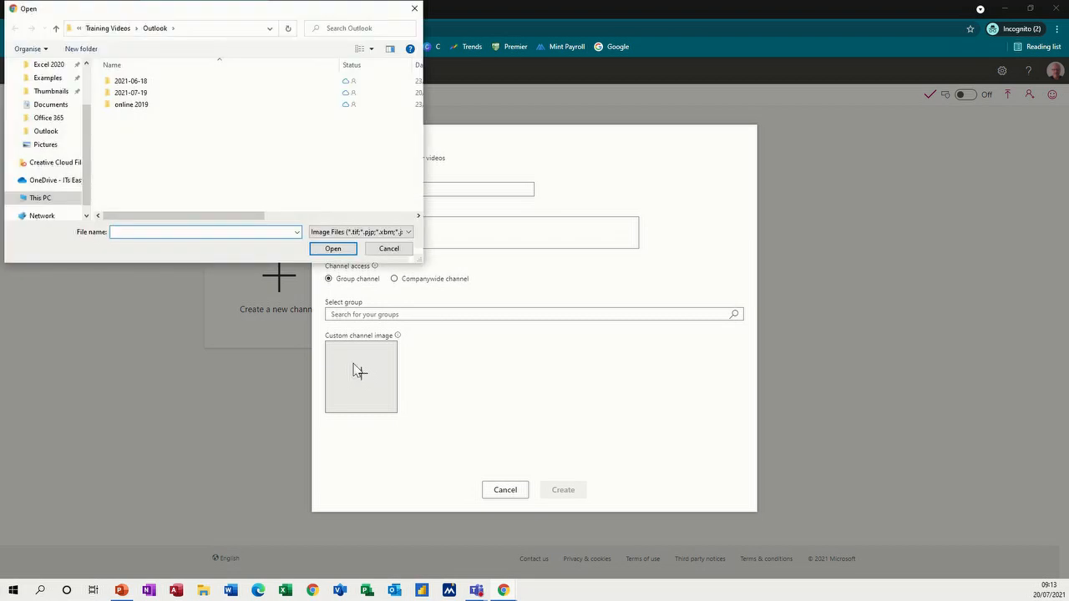
{"action": "left_click", "coordinate": [51, 150]}
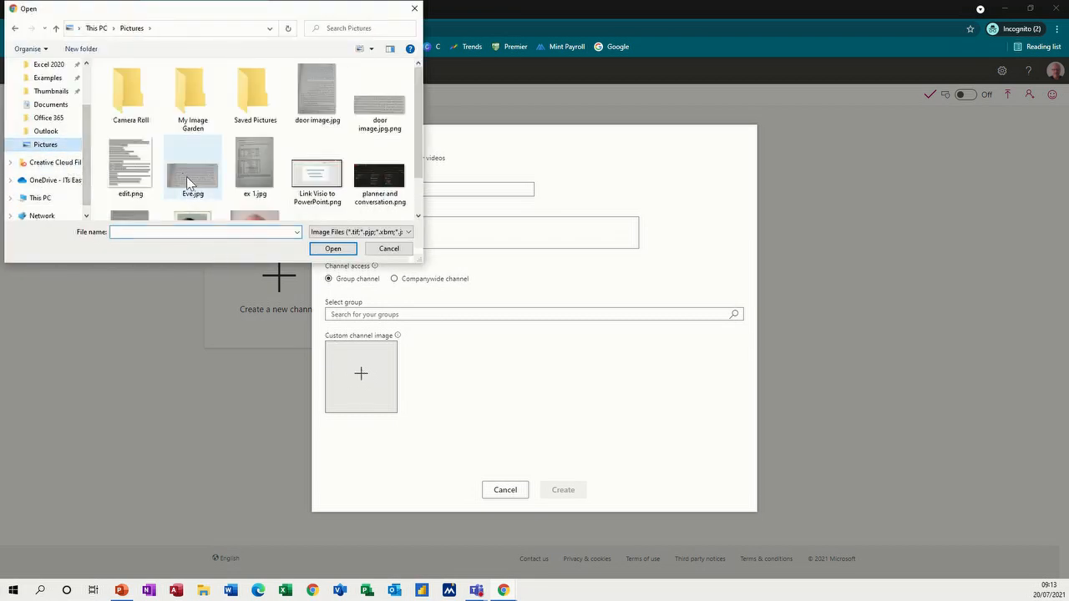
{"action": "scroll", "coordinate": [259, 200], "scroll_direction": "down", "scroll_amount": 1}
{"action": "left_click", "coordinate": [255, 196]}
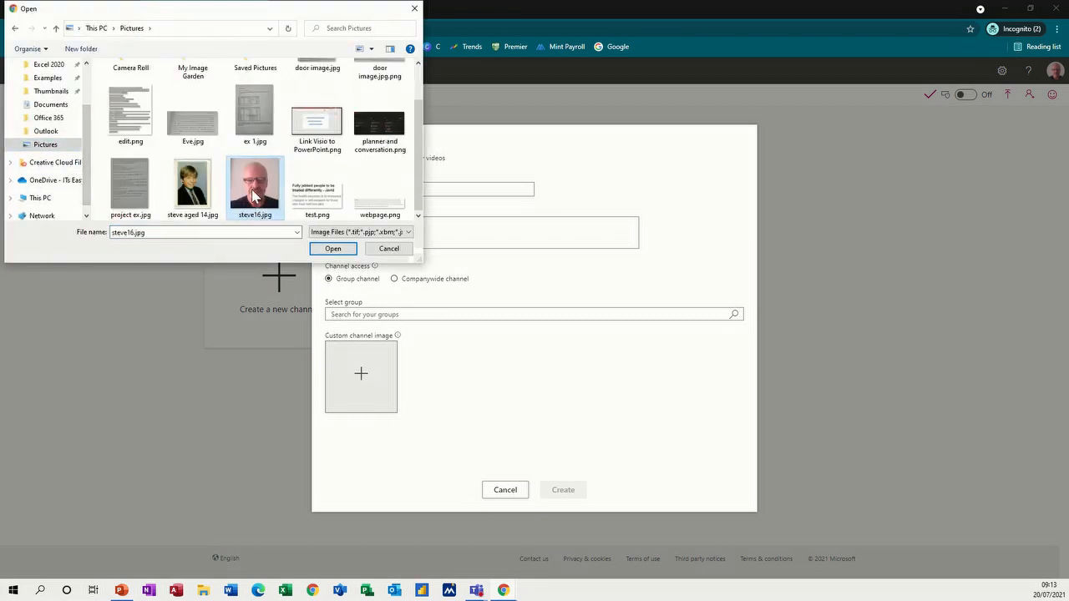
{"action": "double_click", "coordinate": [252, 191]}
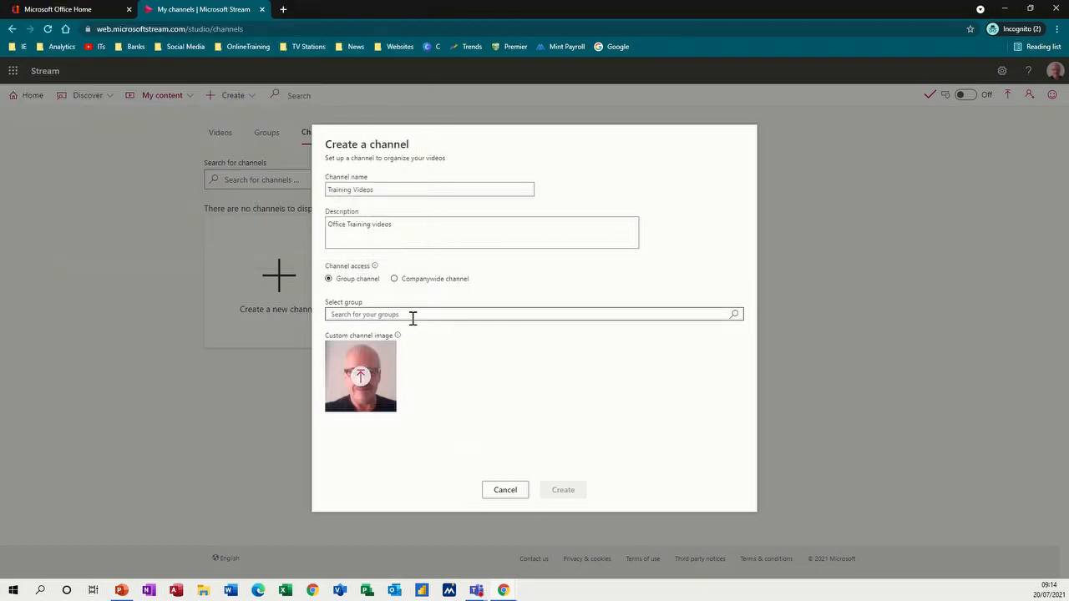
{"action": "left_click", "coordinate": [394, 279]}
{"action": "mouse_move", "coordinate": [374, 284]}
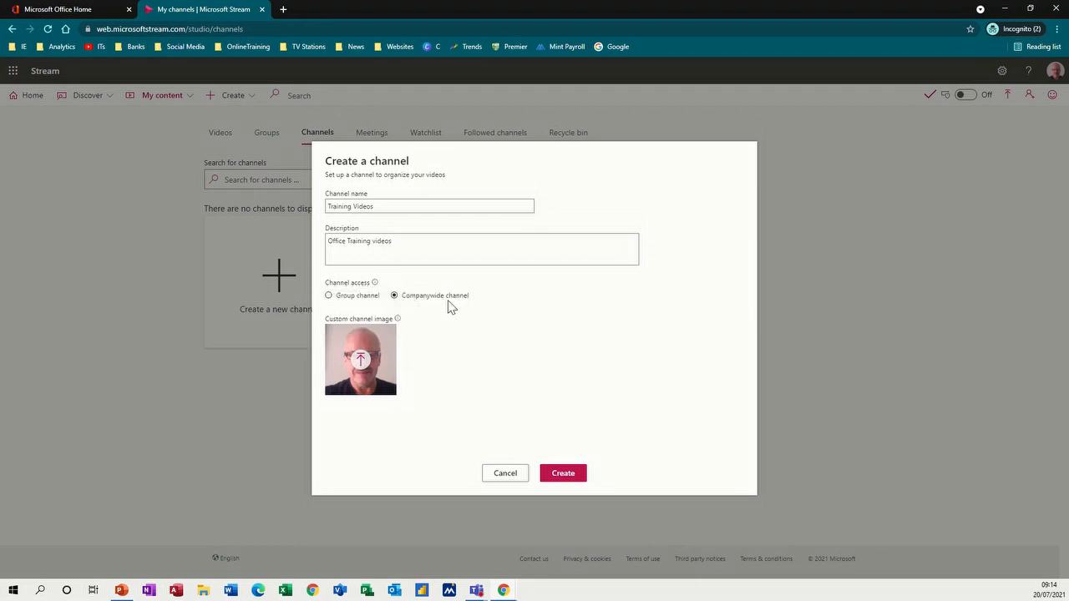
{"action": "left_click", "coordinate": [559, 473]}
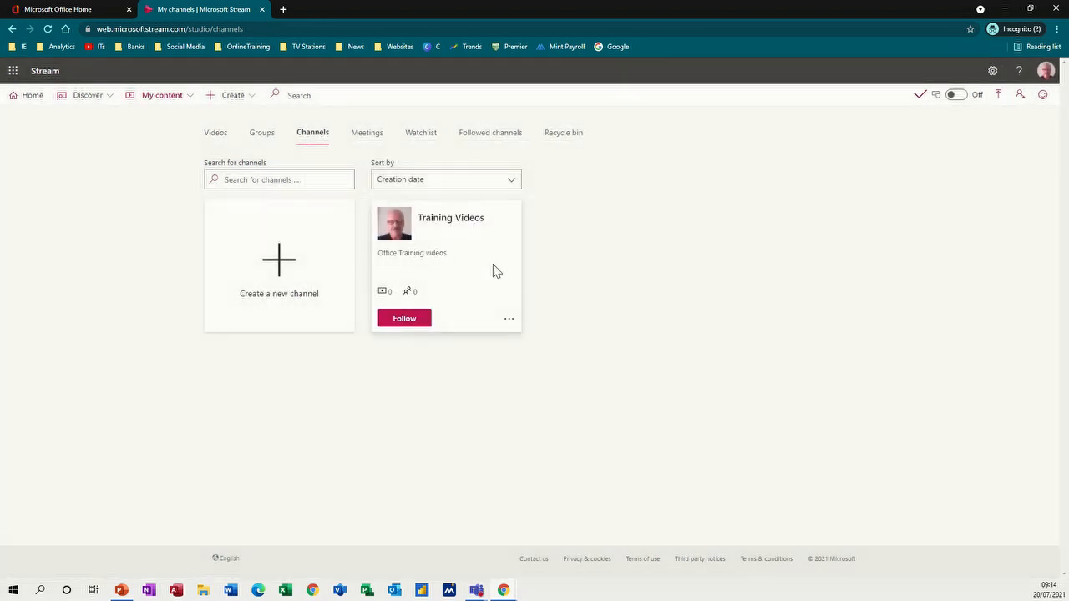
- Follow the Training Videos channel and look over its extra actions
{"action": "left_click", "coordinate": [402, 320]}
{"action": "left_click", "coordinate": [504, 321]}
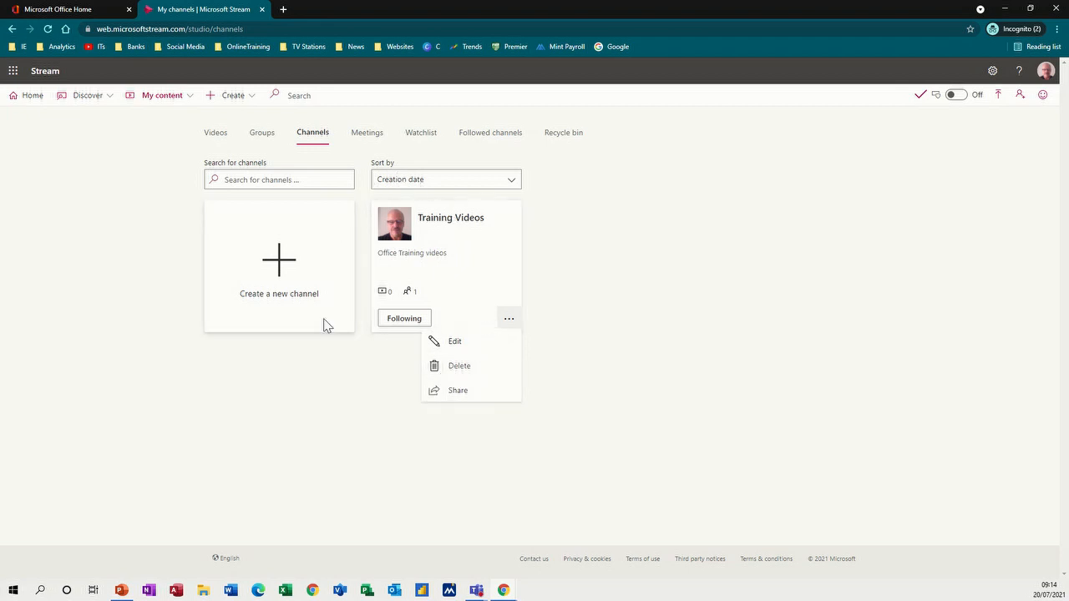
{"action": "left_click", "coordinate": [309, 376]}
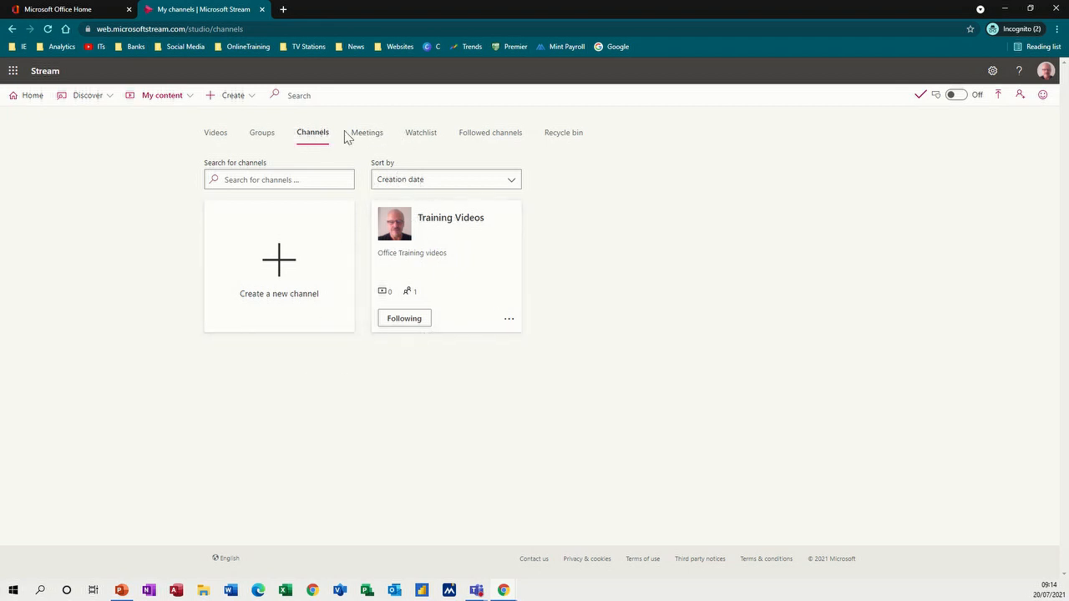
- Look through the Meetings, Watchlist, Followed channels and Recycle bin pages
{"action": "left_click", "coordinate": [369, 139]}
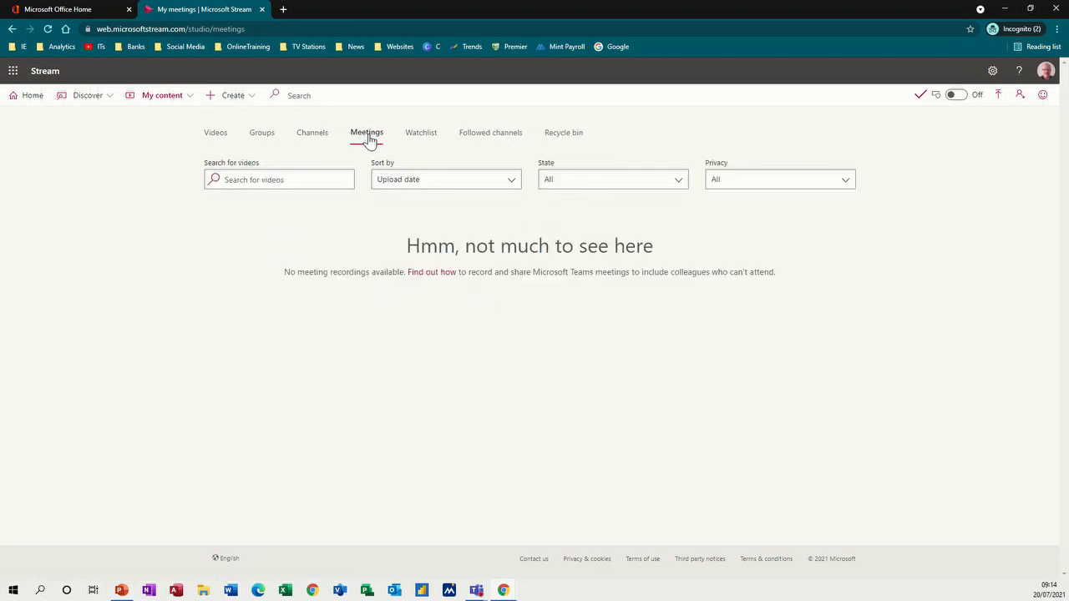
{"action": "left_click", "coordinate": [420, 138]}
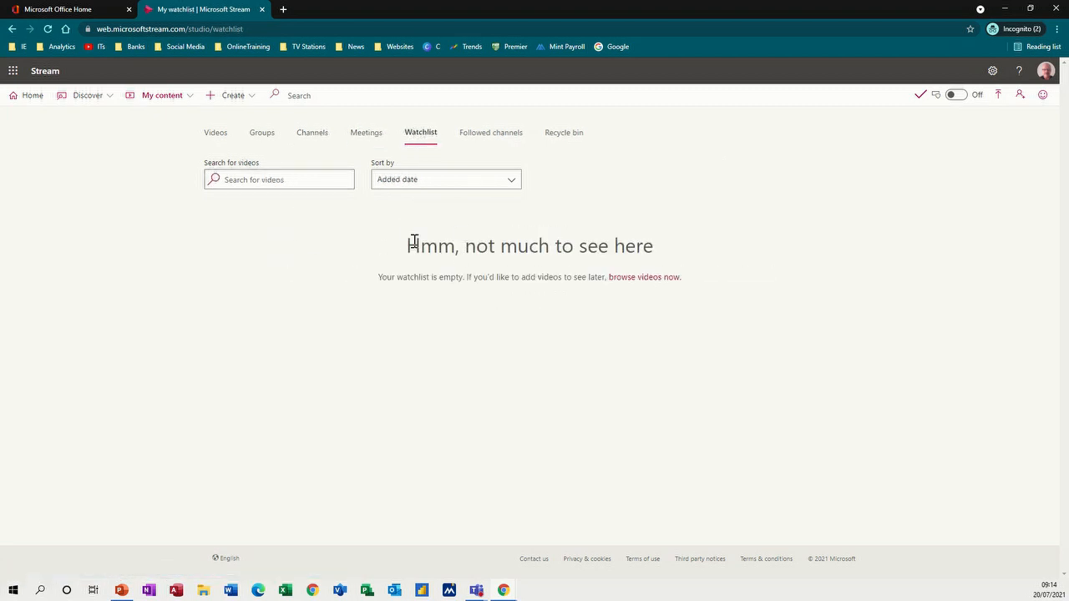
{"action": "left_click", "coordinate": [491, 138]}
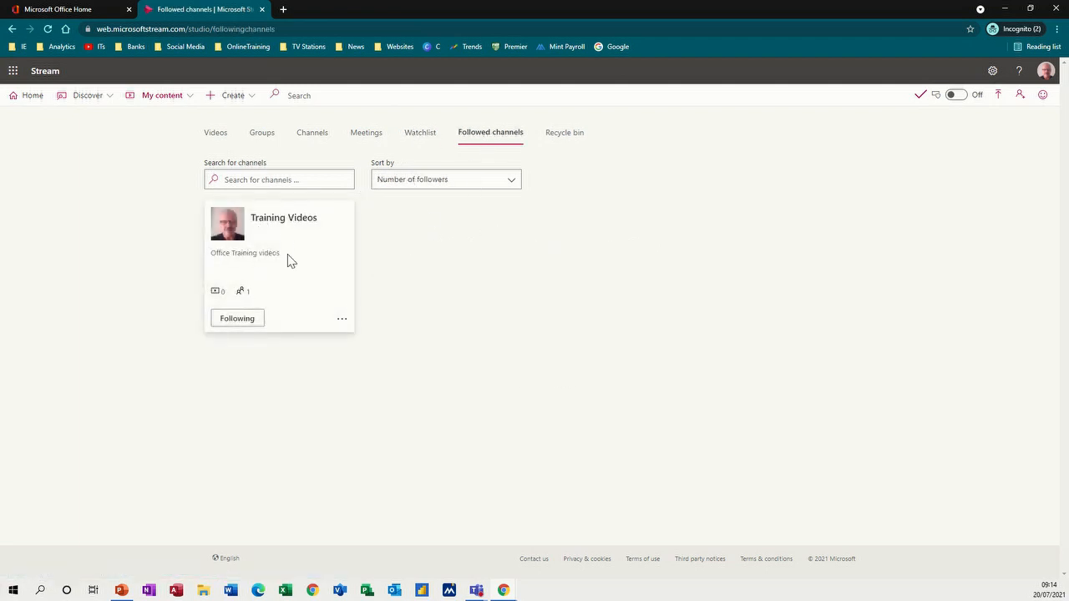
{"action": "left_click", "coordinate": [561, 136]}
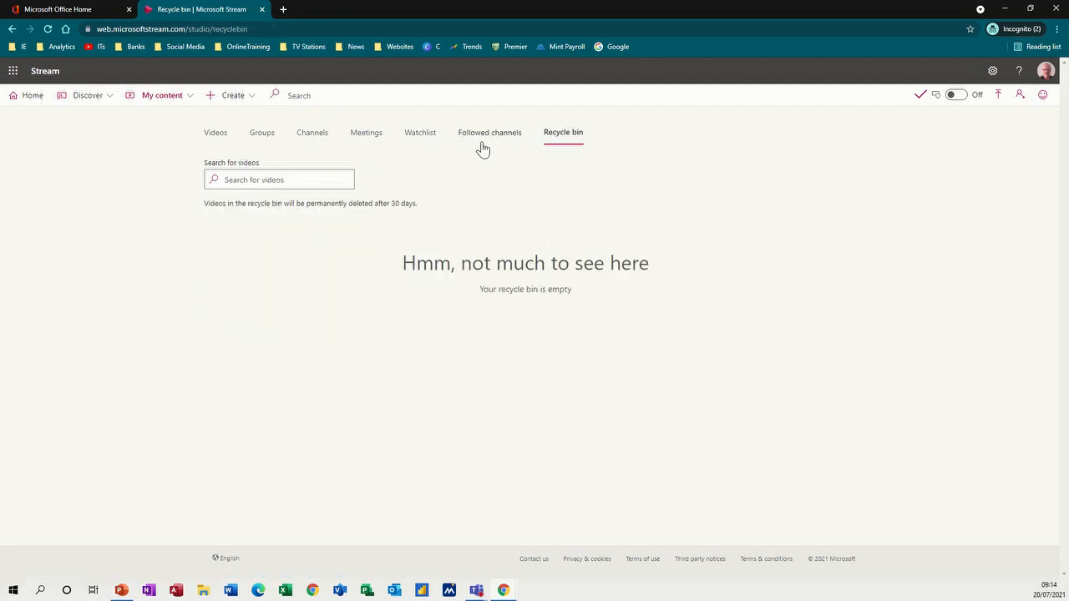
{"action": "left_click", "coordinate": [191, 100]}
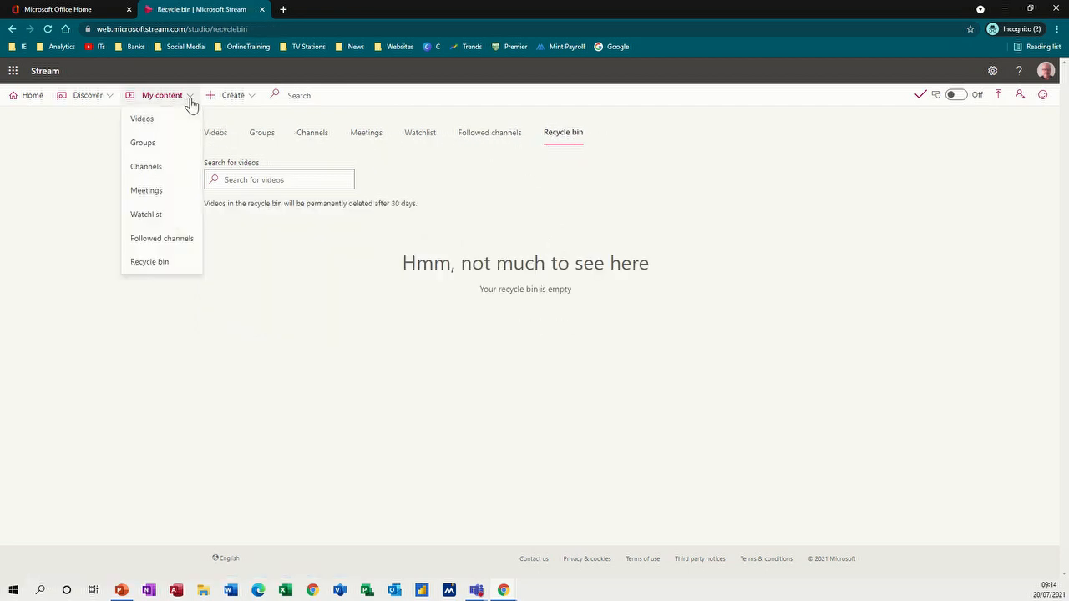
{"action": "left_click", "coordinate": [251, 101]}
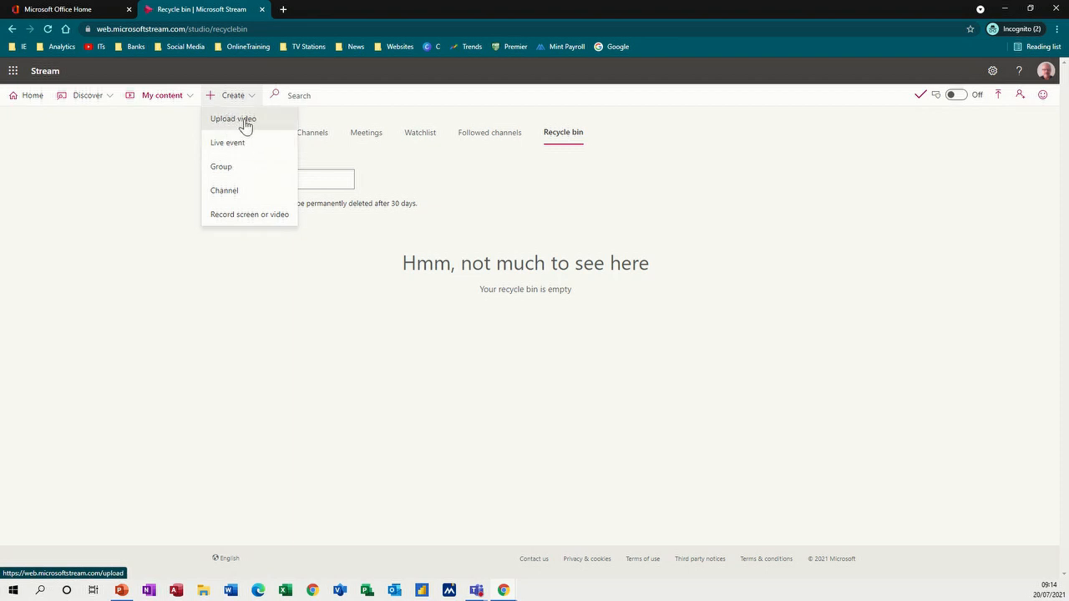
- Upload email 1.mp4 from the Training Videos > Outlook folder
{"action": "left_click", "coordinate": [242, 126]}
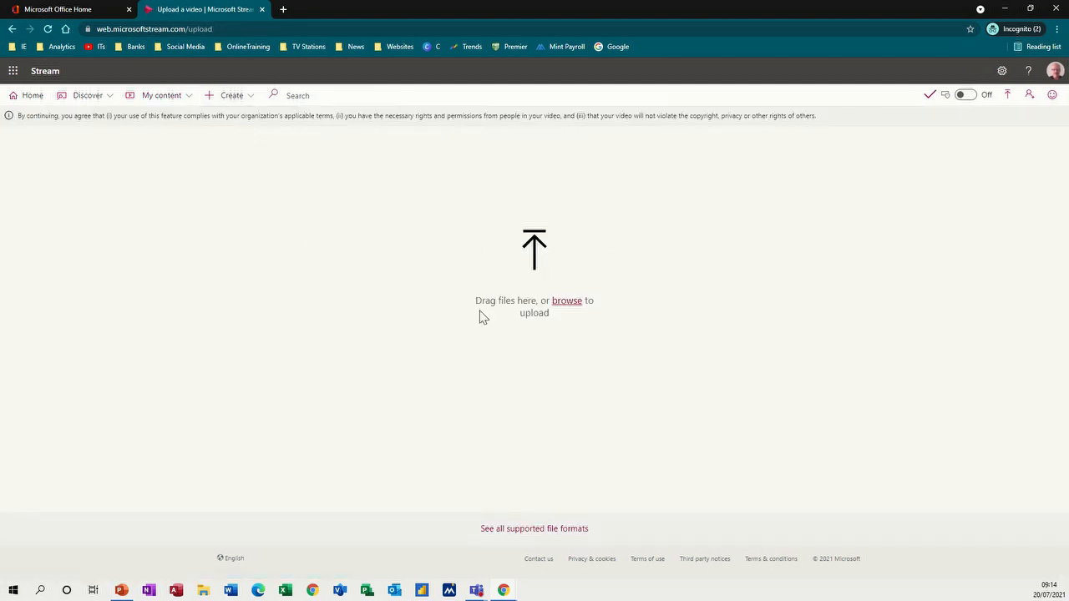
{"action": "left_click", "coordinate": [566, 301]}
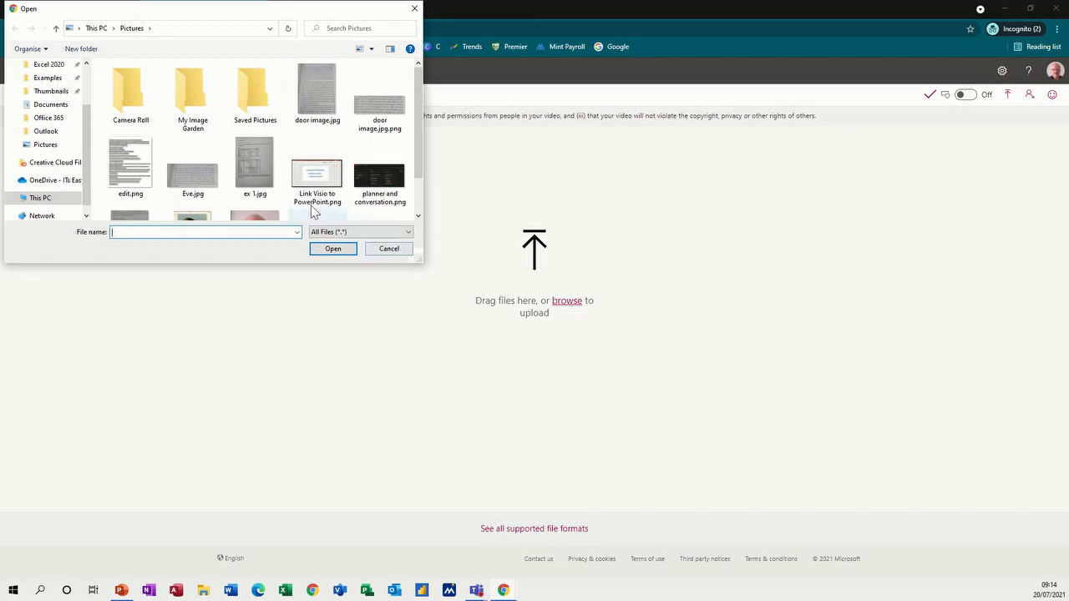
{"action": "left_click_drag", "start_coordinate": [88, 139], "coordinate": [88, 102]}
{"action": "left_click", "coordinate": [46, 79]}
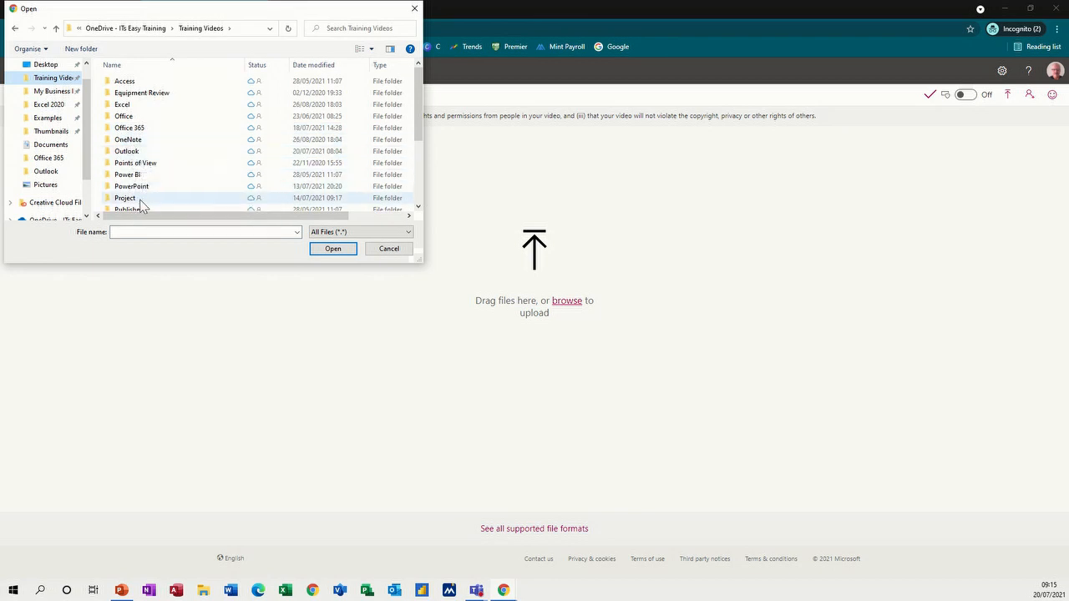
{"action": "left_click", "coordinate": [140, 152]}
{"action": "double_click", "coordinate": [140, 153]}
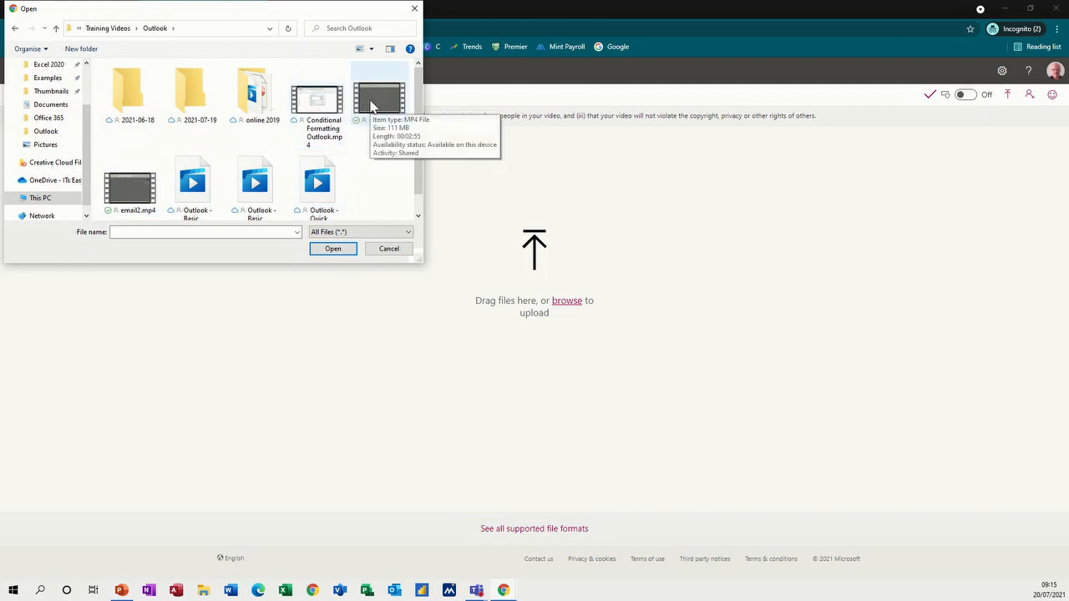
{"action": "double_click", "coordinate": [379, 103]}
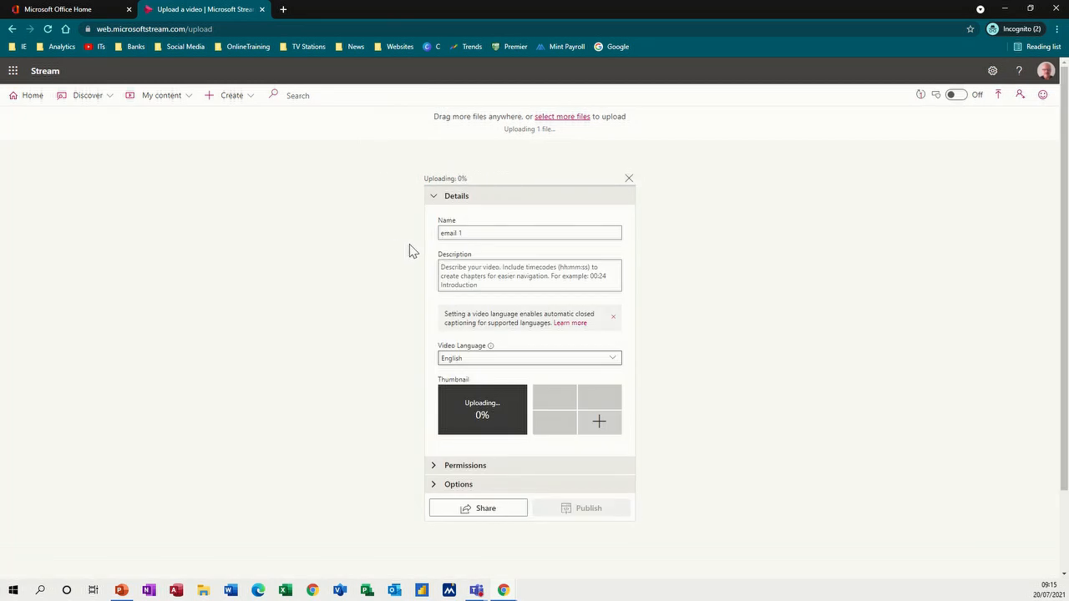
- Enter 'Outlook overview' as the video's description
{"action": "left_click", "coordinate": [472, 267]}
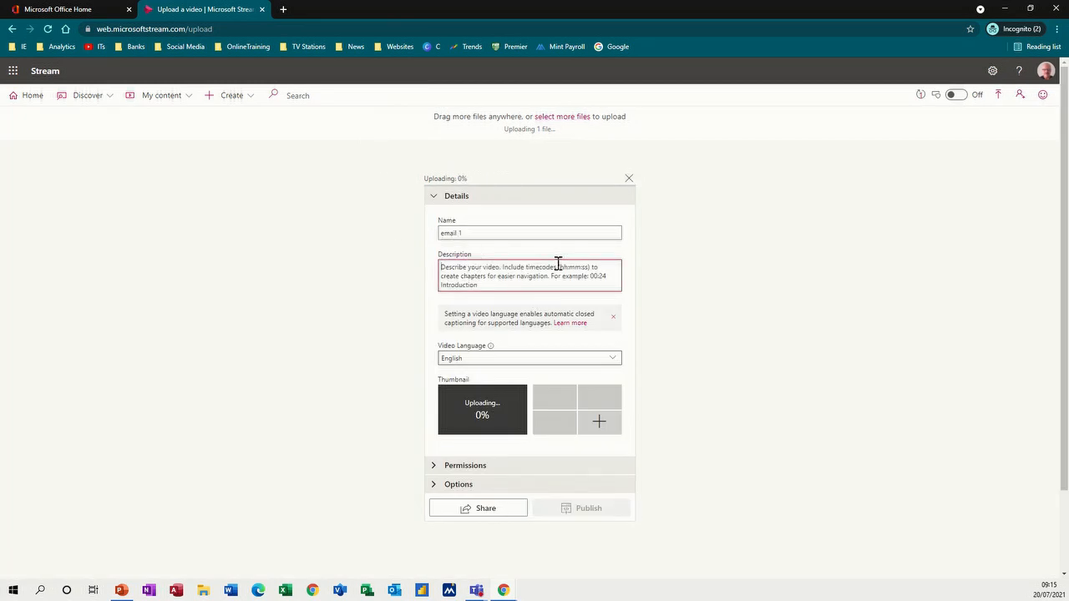
{"action": "type", "text": "Ou"}
{"action": "type", "text": "tlook"}
{"action": "type", "text": " ou"}
{"action": "type", "text": "erview"}
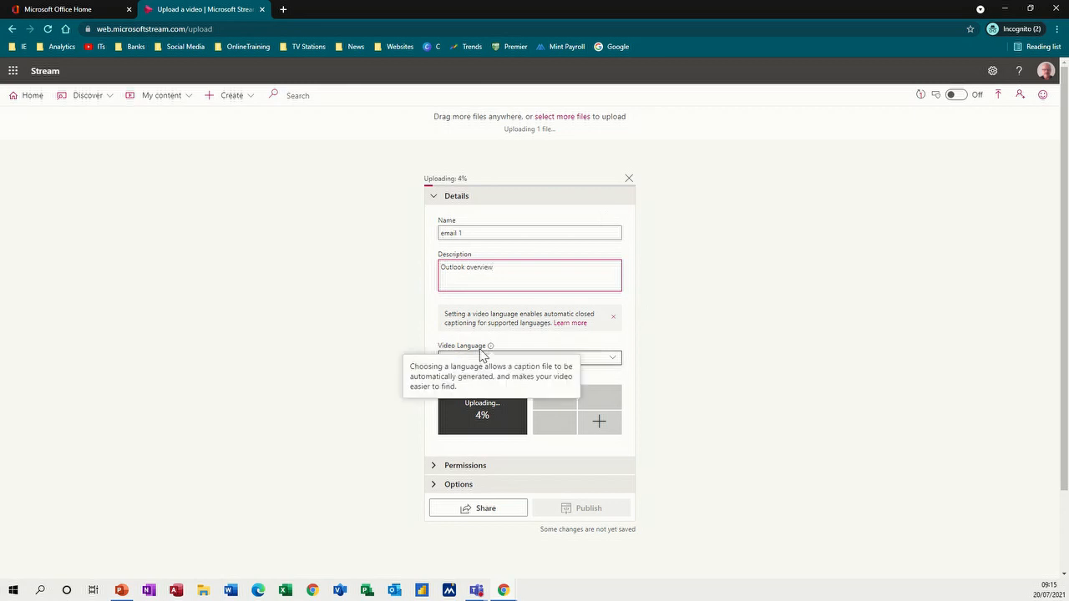
{"action": "left_click", "coordinate": [365, 318]}
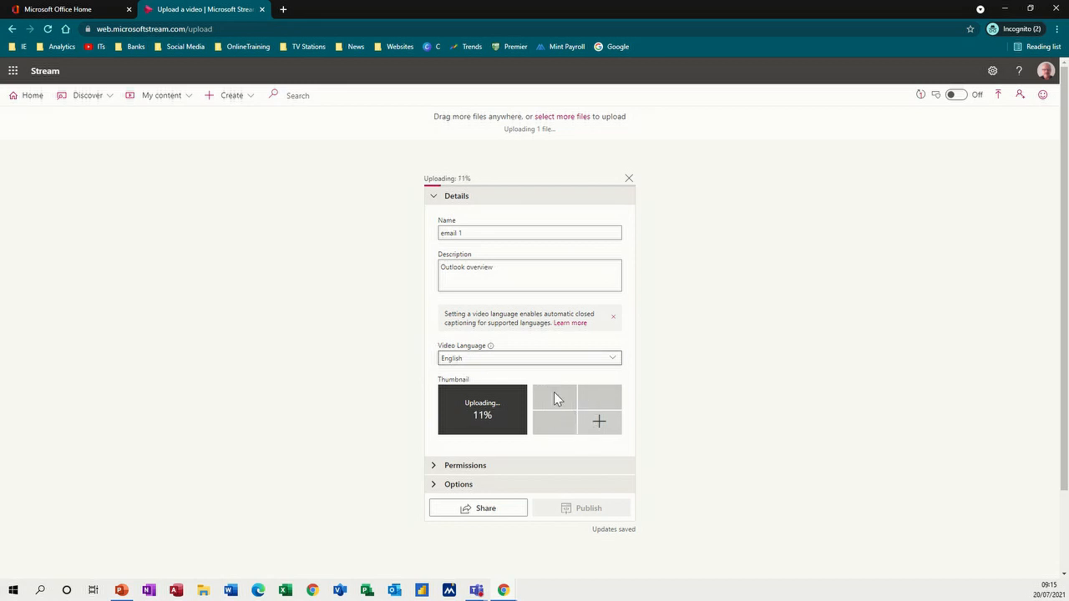
- Set the Search in Outlook image from the Thumbnails folder as the thumbnail
{"action": "left_click", "coordinate": [598, 427]}
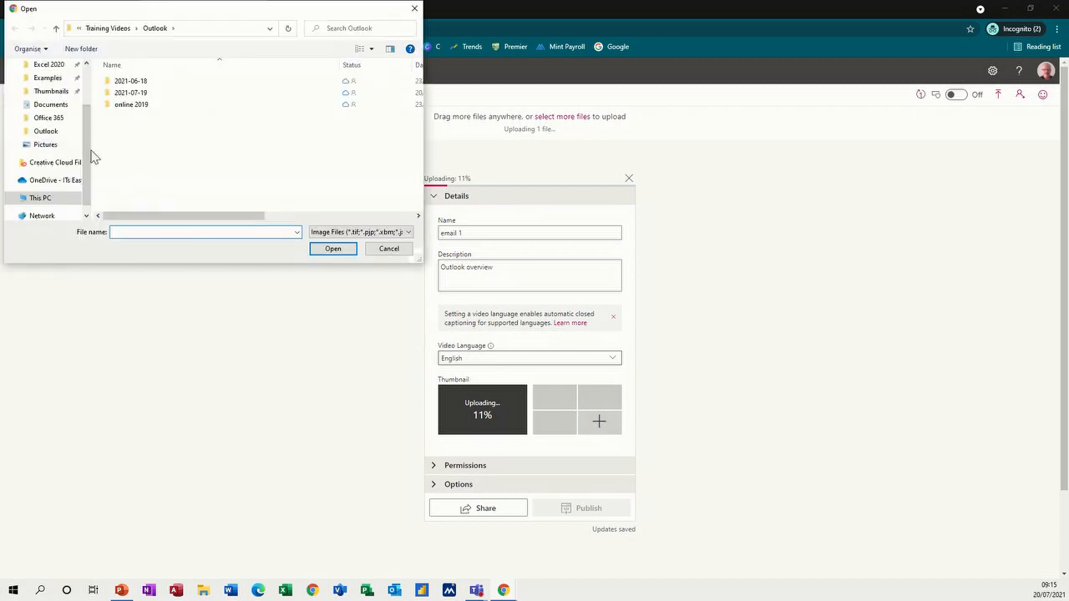
{"action": "left_click", "coordinate": [63, 92]}
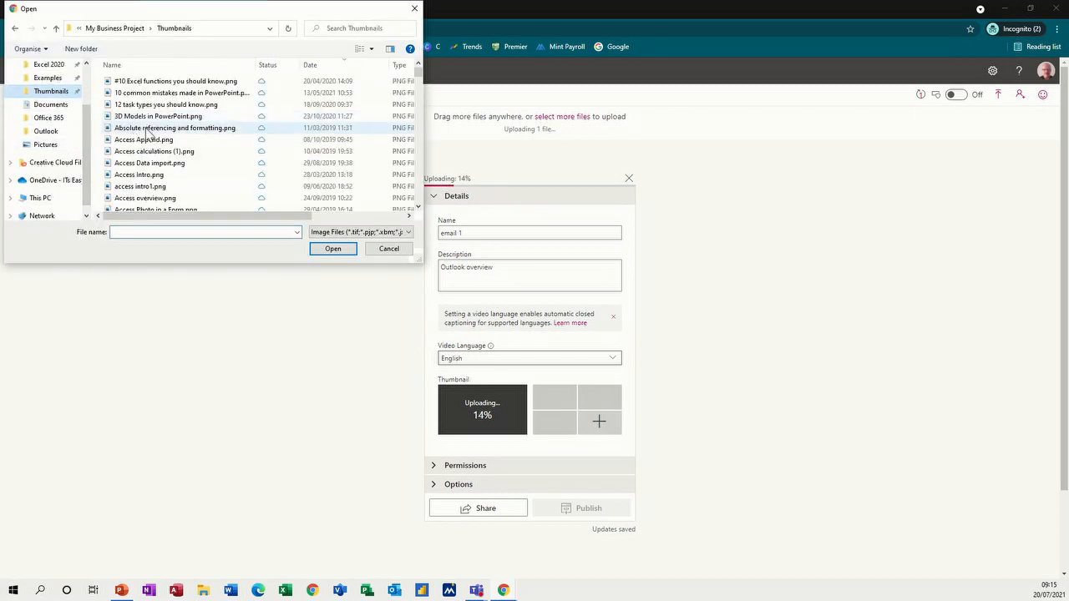
{"action": "left_click", "coordinate": [152, 83]}
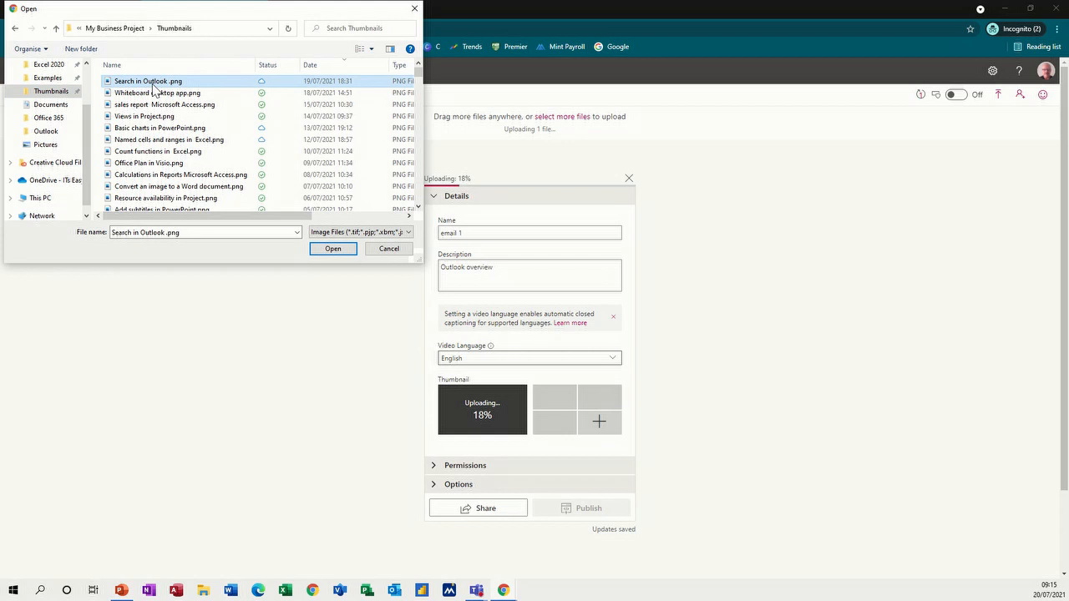
{"action": "double_click", "coordinate": [154, 86]}
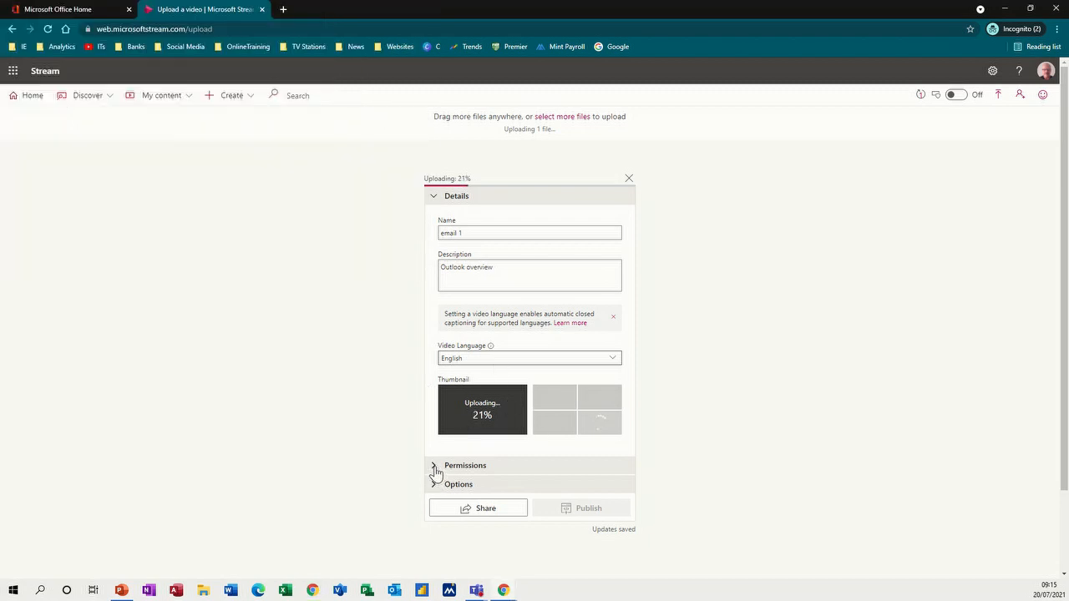
- Add a colleague to email 1's permissions as an owner, then expand Options
{"action": "left_click", "coordinate": [435, 467]}
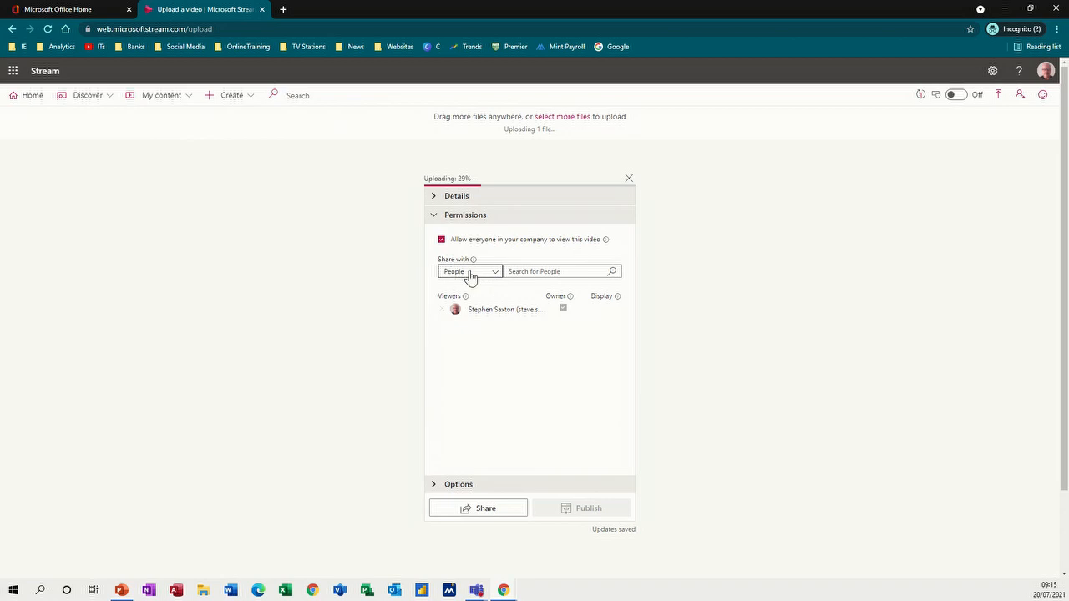
{"action": "mouse_move", "coordinate": [473, 260]}
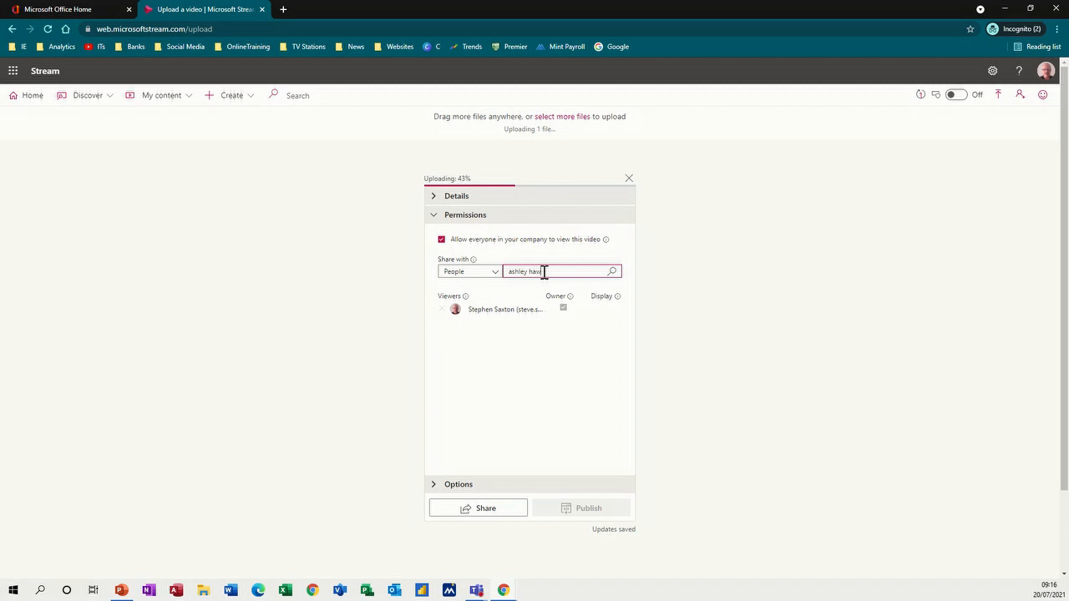
{"action": "left_click", "coordinate": [612, 272]}
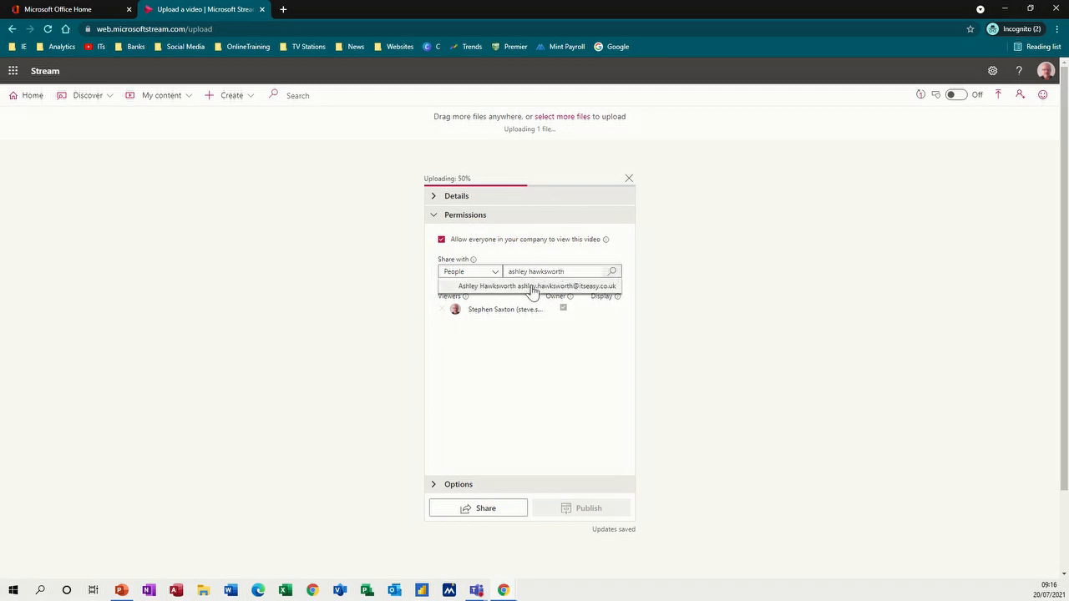
{"action": "left_click", "coordinate": [503, 287]}
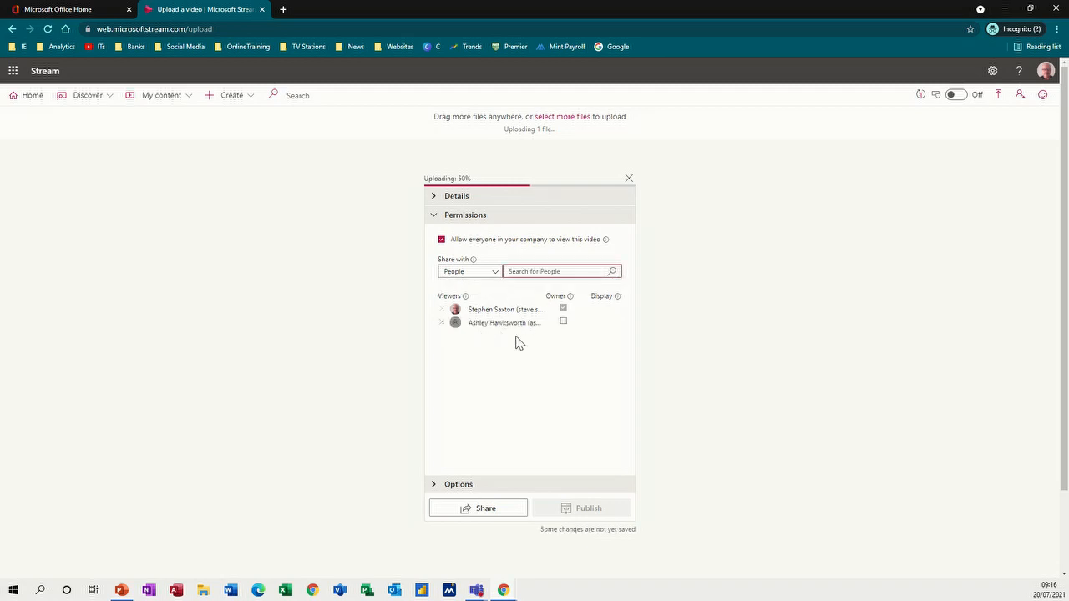
{"action": "left_click", "coordinate": [563, 323]}
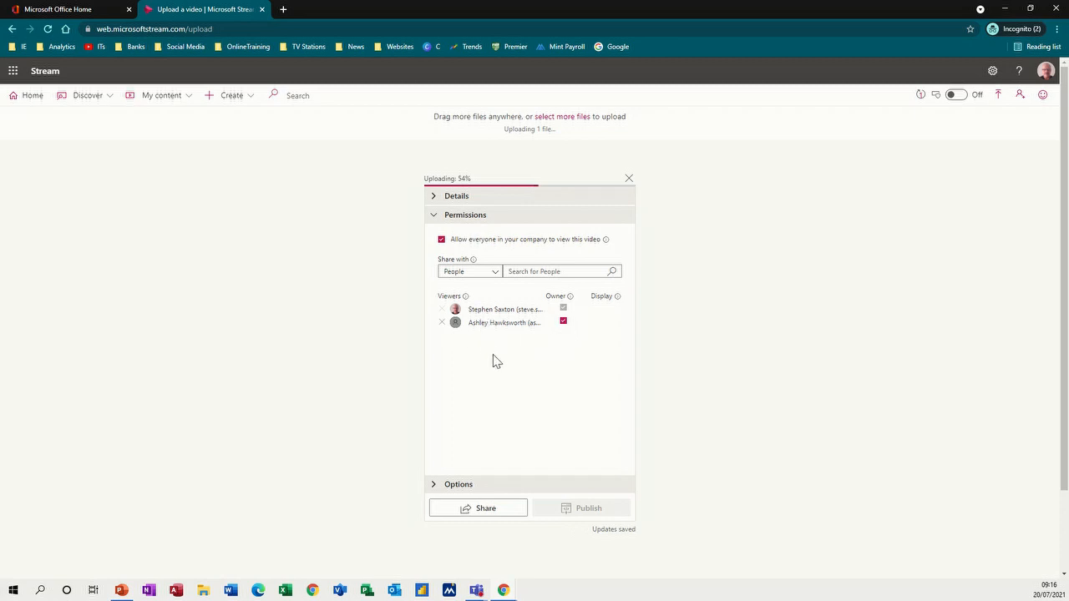
{"action": "left_click", "coordinate": [437, 484]}
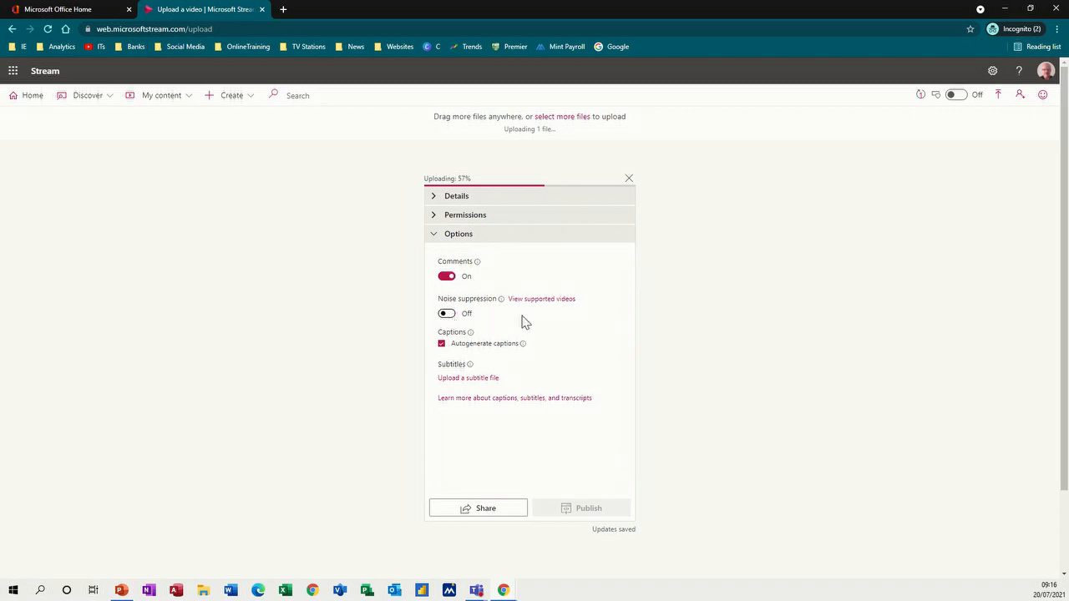
- Set the video's share link to start at 02:00 and review its embed code
{"action": "mouse_move", "coordinate": [472, 333]}
{"action": "mouse_move", "coordinate": [469, 368]}
{"action": "left_click", "coordinate": [480, 509]}
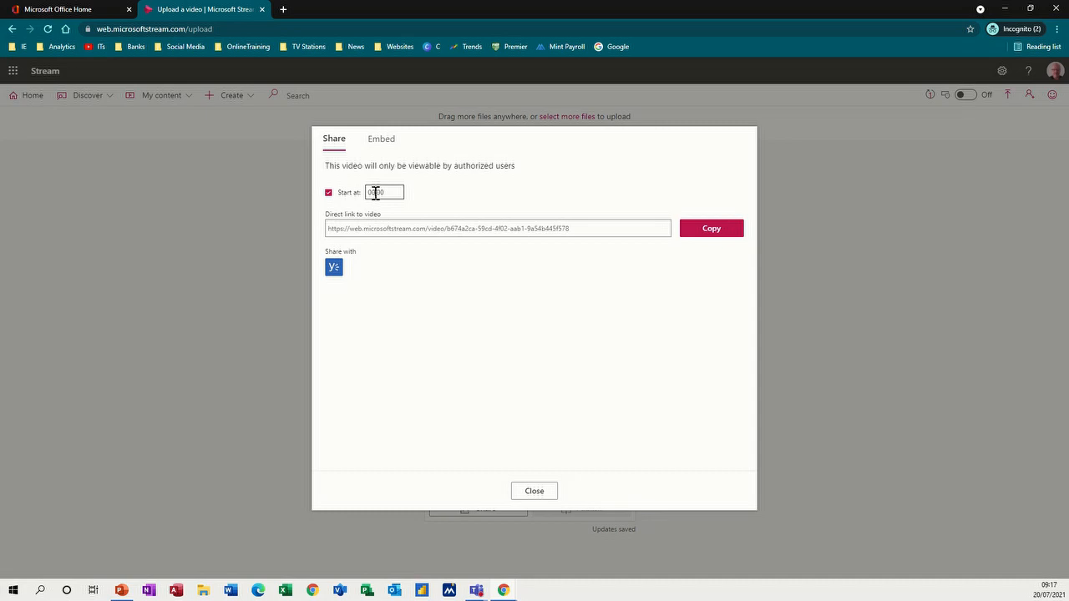
{"action": "type", "text": "2"}
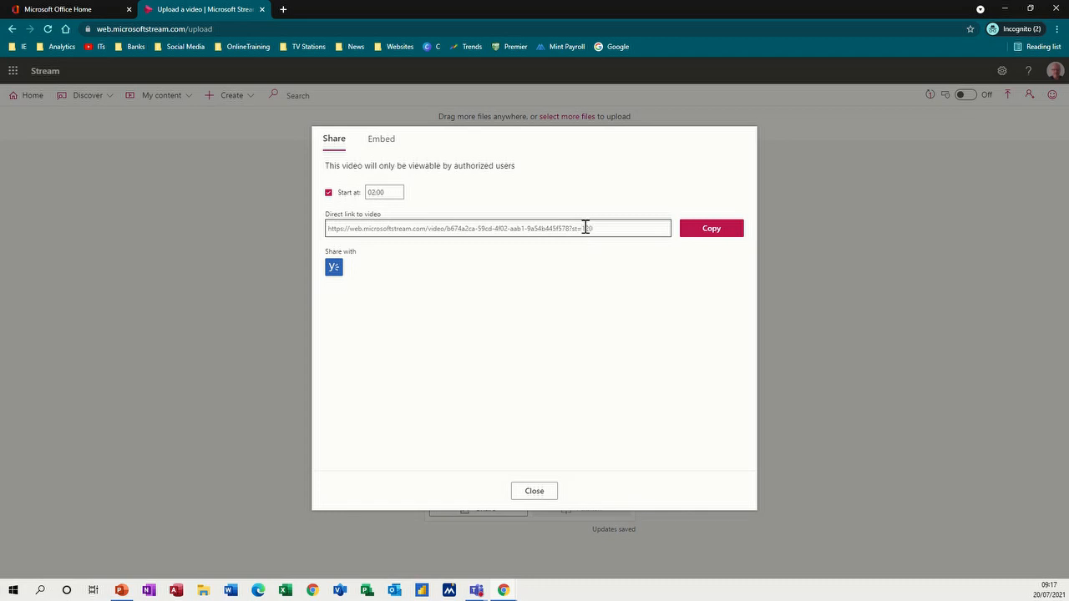
{"action": "left_click", "coordinate": [386, 145]}
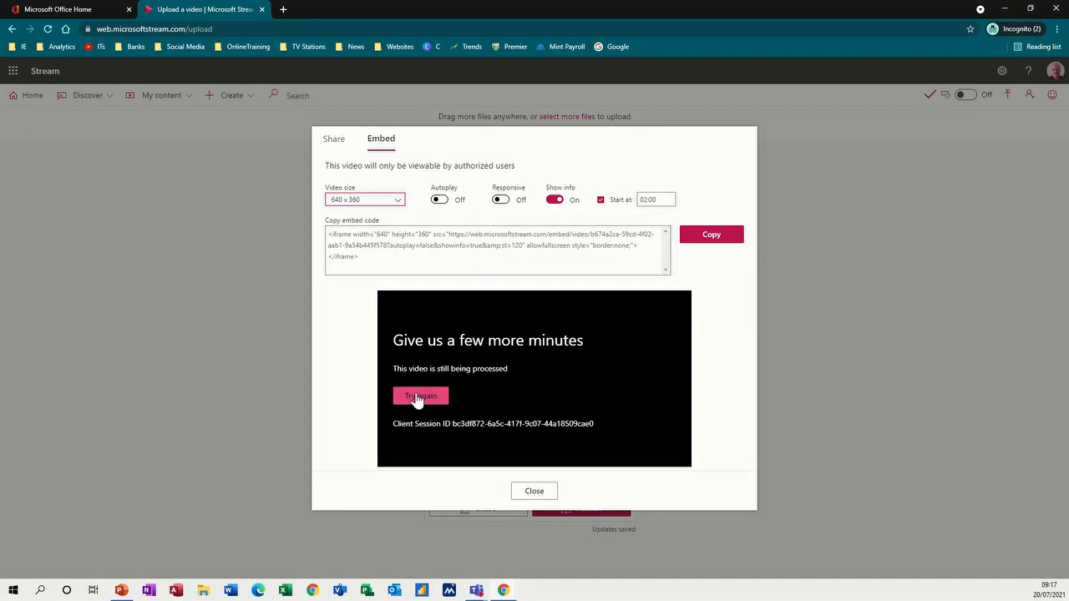
{"action": "left_click", "coordinate": [533, 493]}
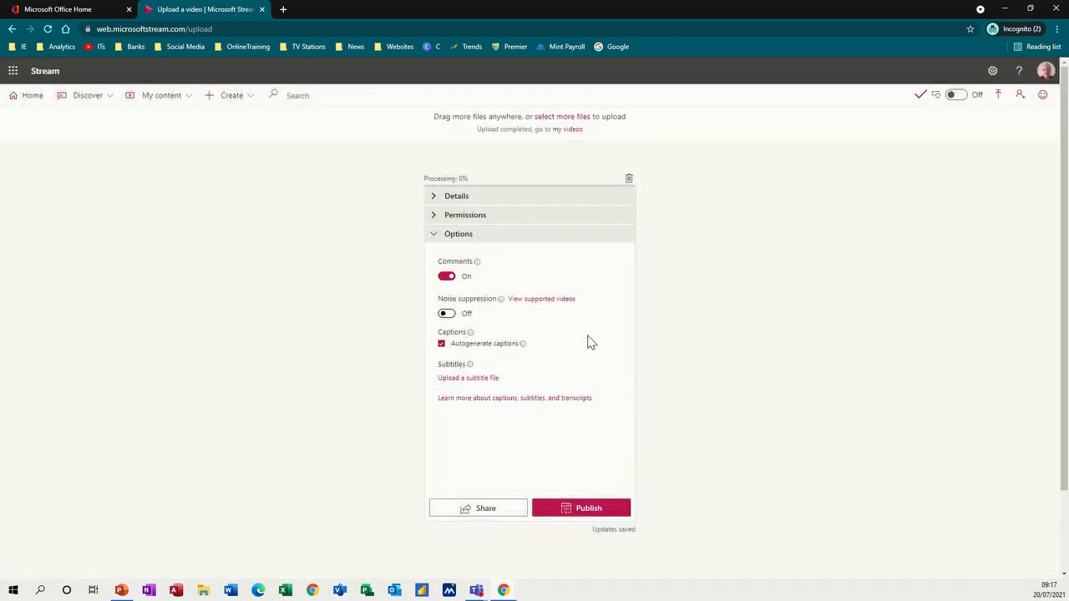
- Publish the email 1 video
{"action": "left_click", "coordinate": [249, 100]}
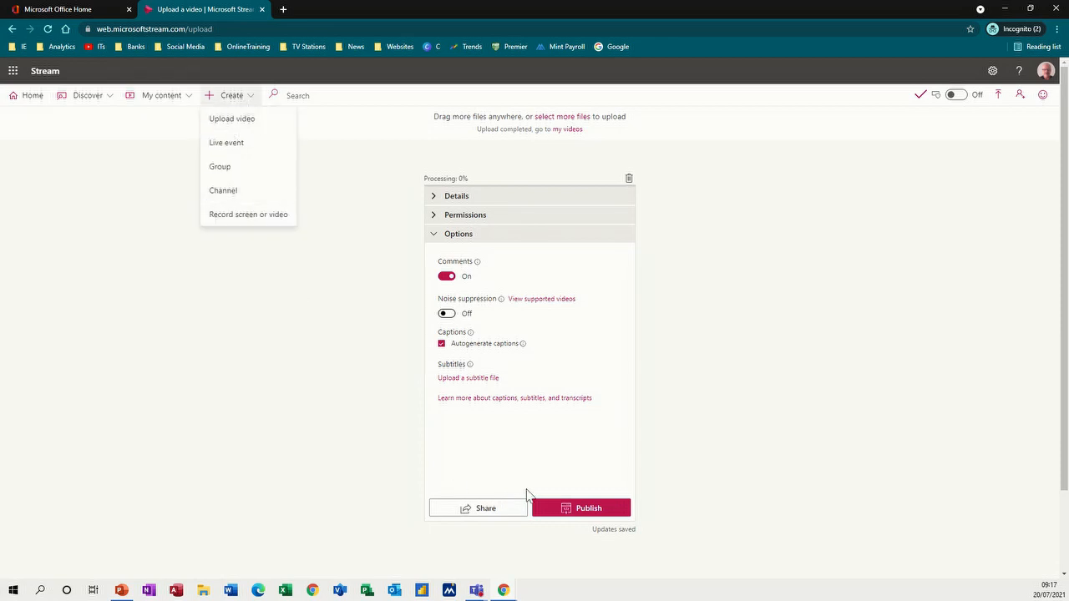
{"action": "left_click", "coordinate": [572, 512]}
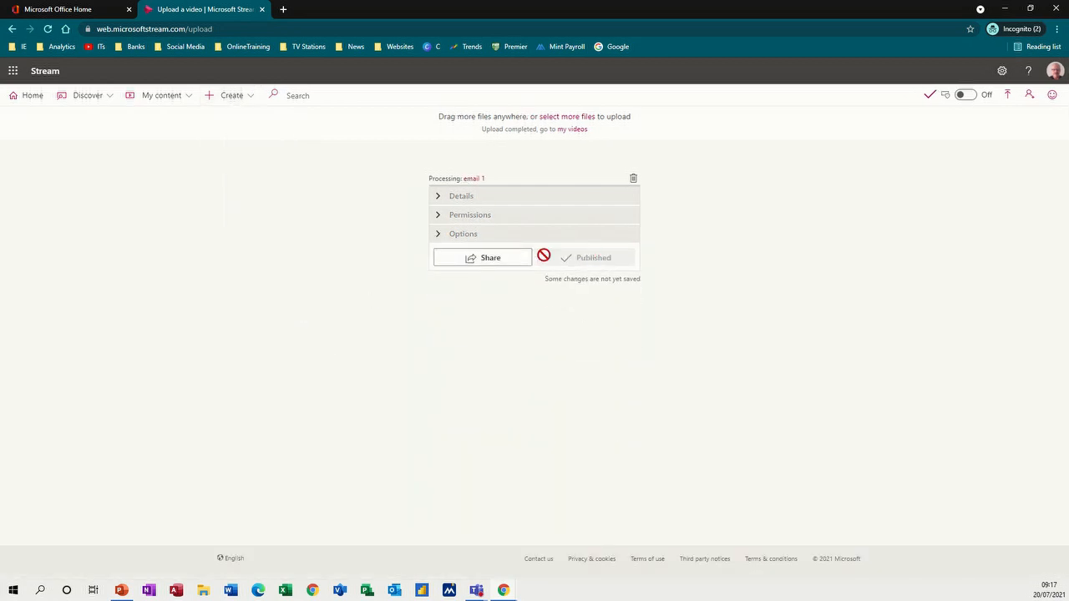
{"action": "left_click", "coordinate": [247, 99]}
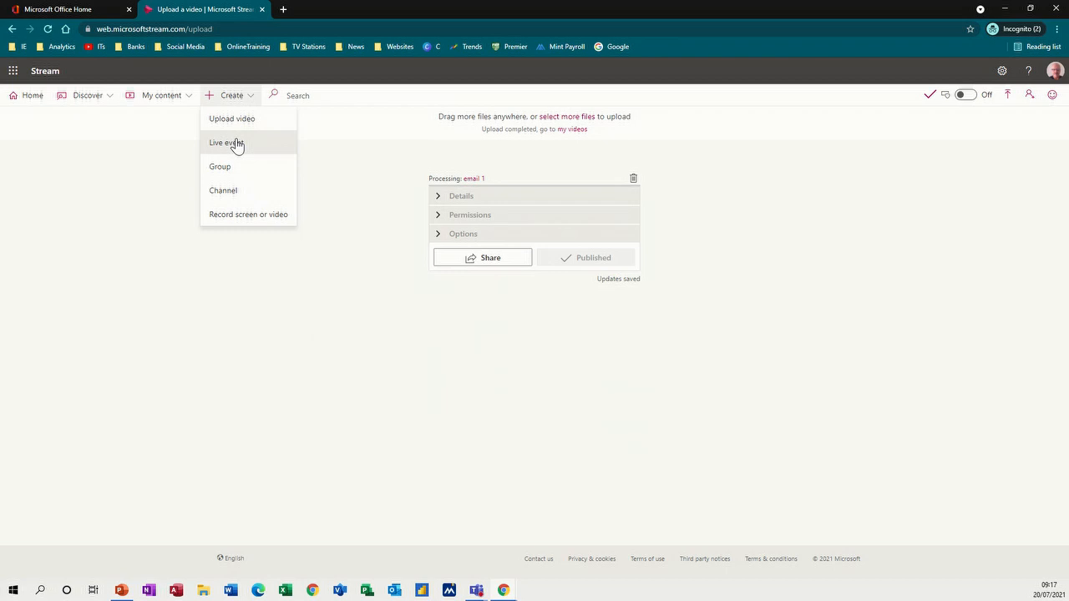
- Open the new live event page, then open a new group form and discard it
{"action": "left_click", "coordinate": [235, 145]}
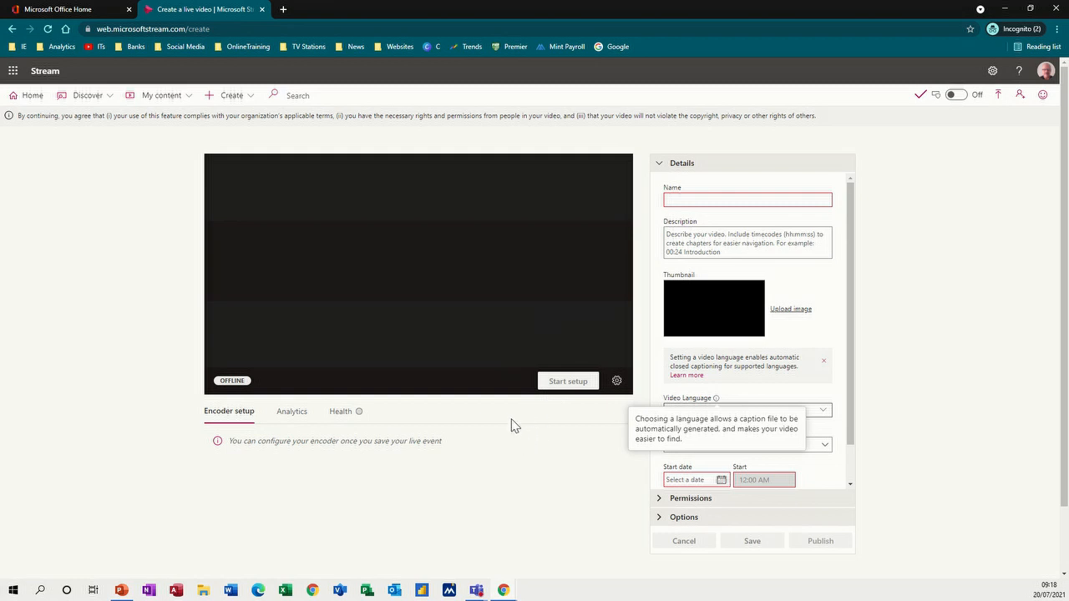
{"action": "left_click", "coordinate": [251, 99]}
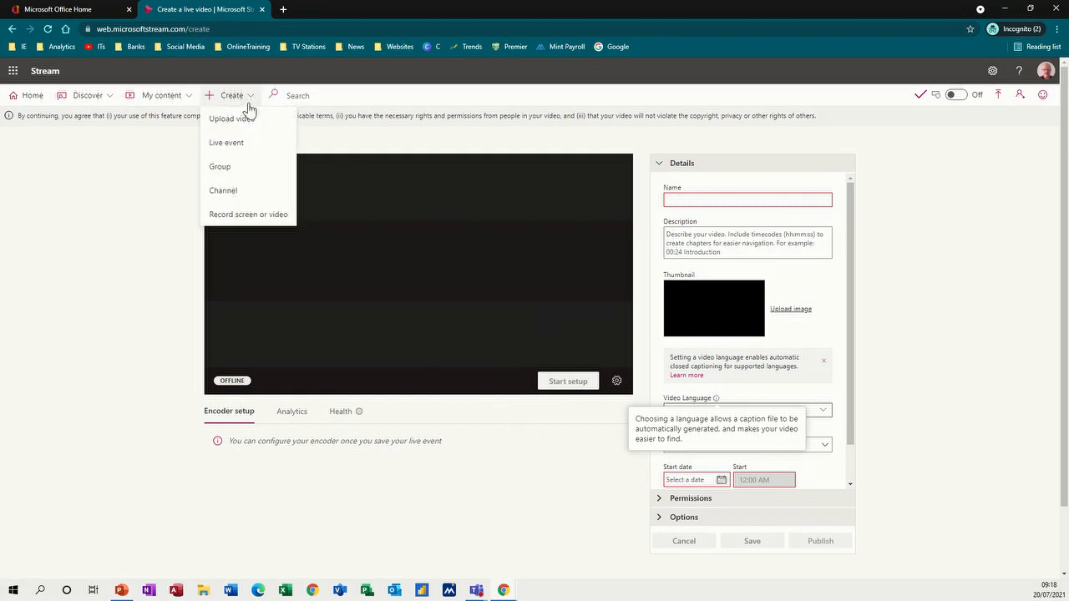
{"action": "left_click", "coordinate": [224, 168]}
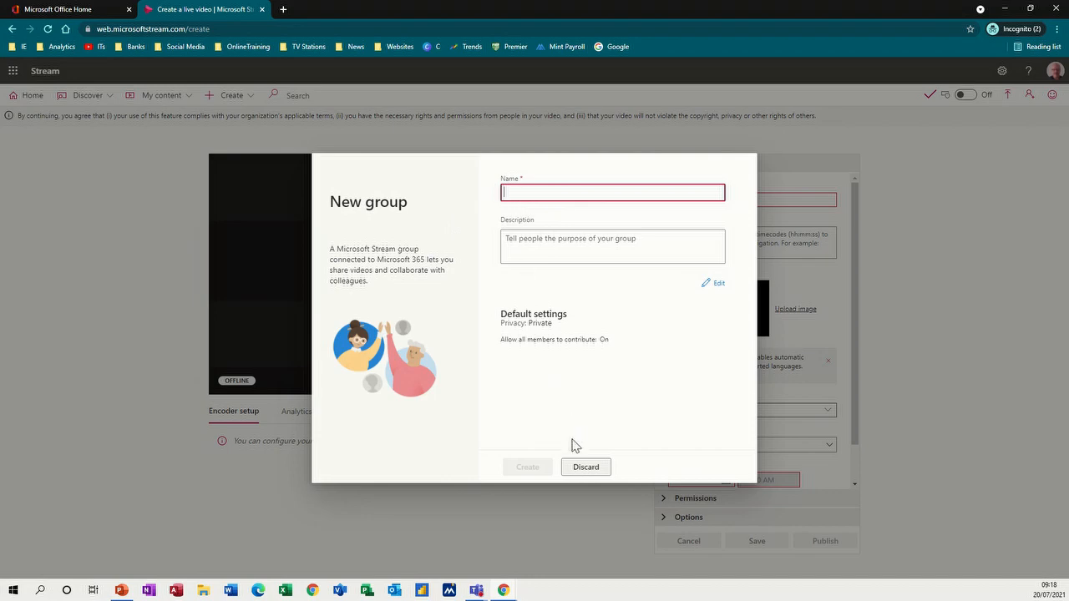
{"action": "left_click", "coordinate": [583, 470]}
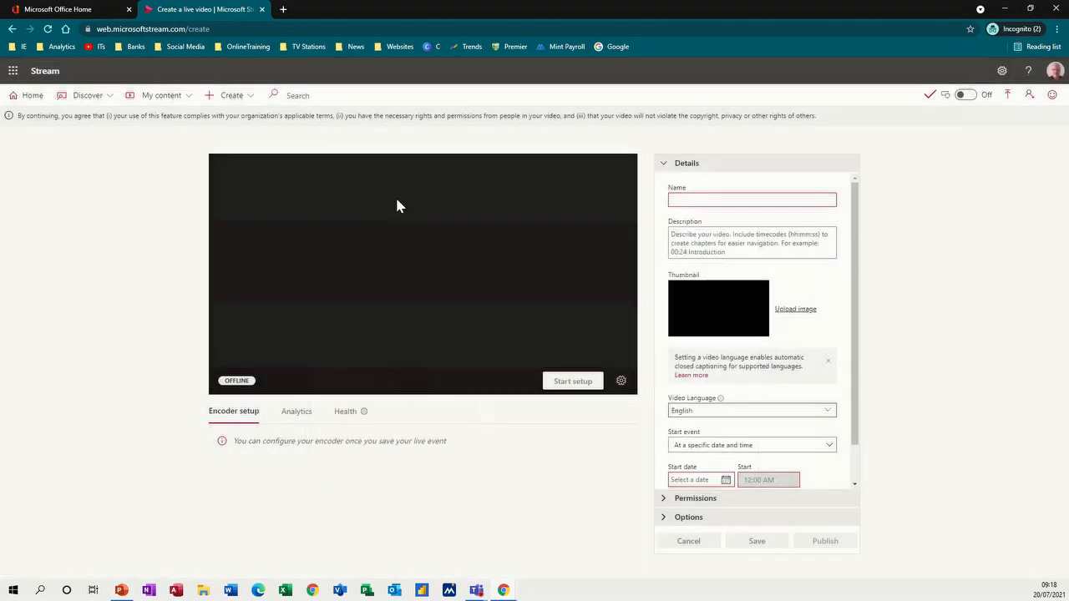
{"action": "left_click", "coordinate": [248, 97]}
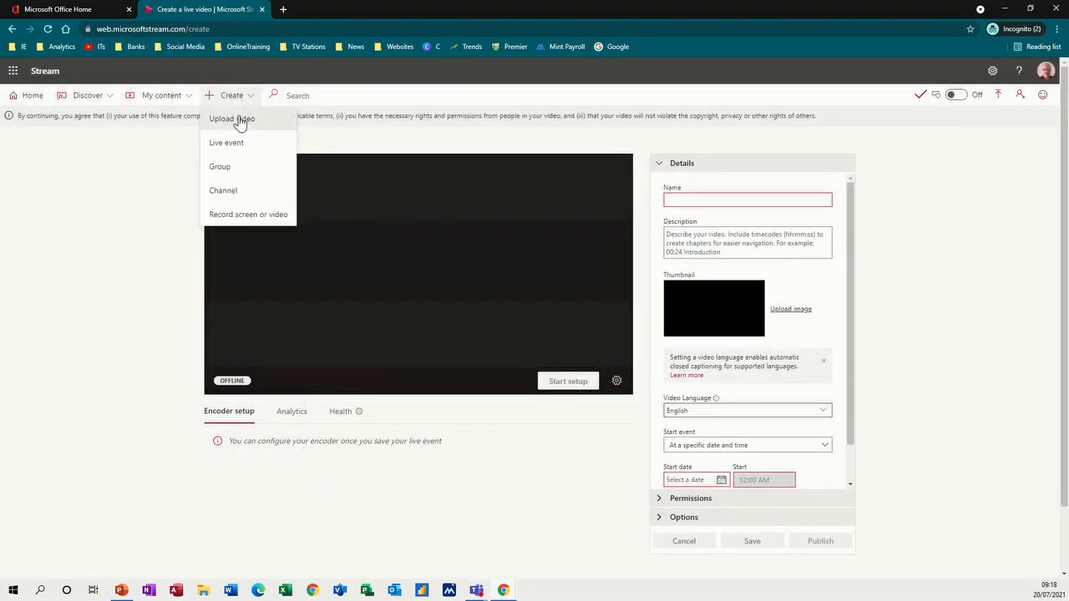
{"action": "left_click", "coordinate": [235, 220]}
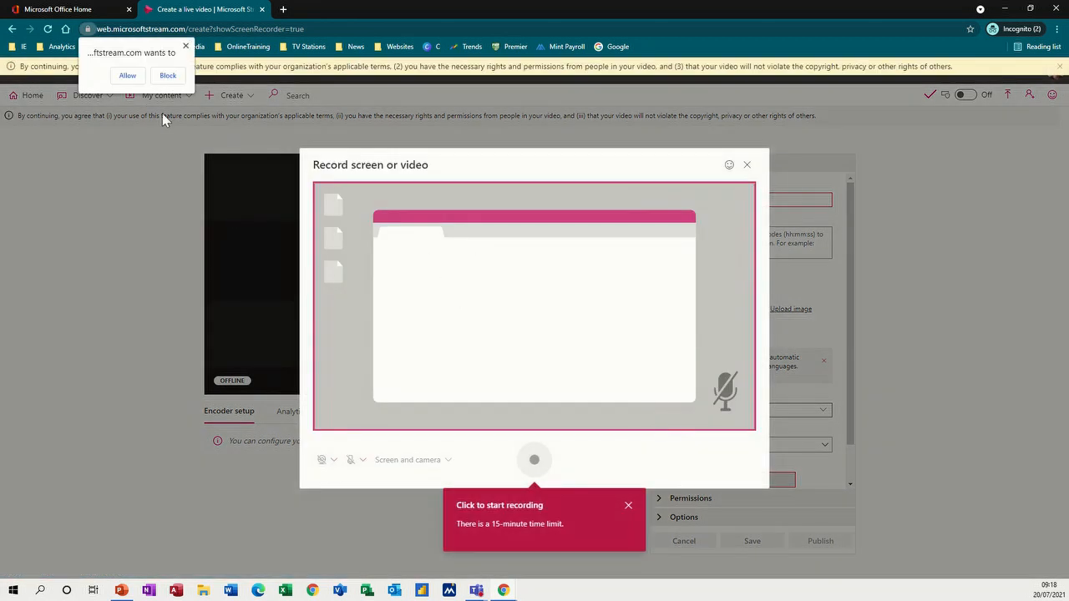
{"action": "left_click", "coordinate": [127, 75]}
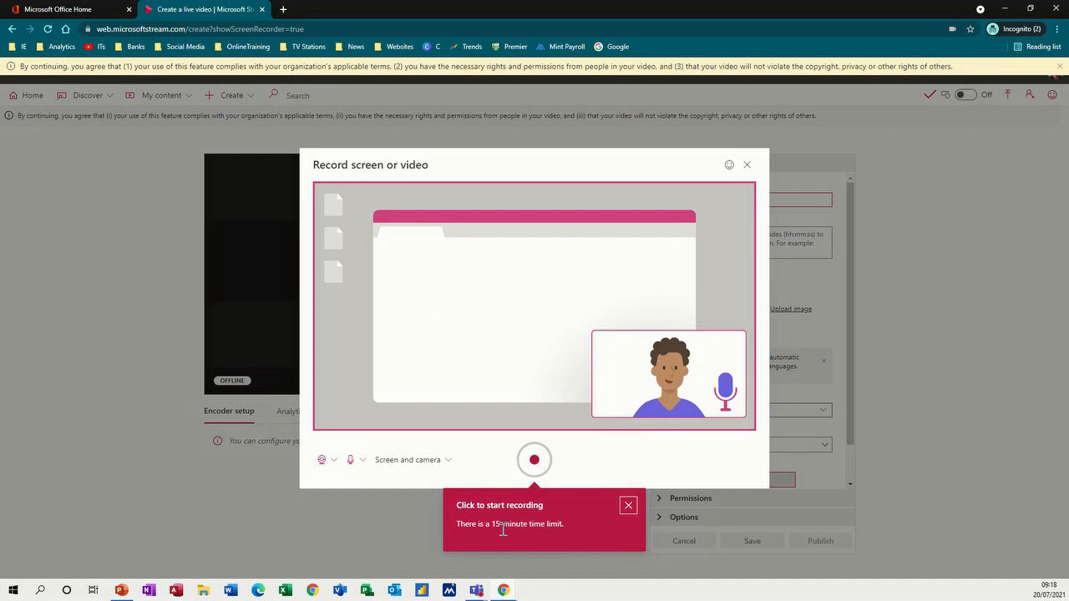
{"action": "left_click", "coordinate": [534, 462]}
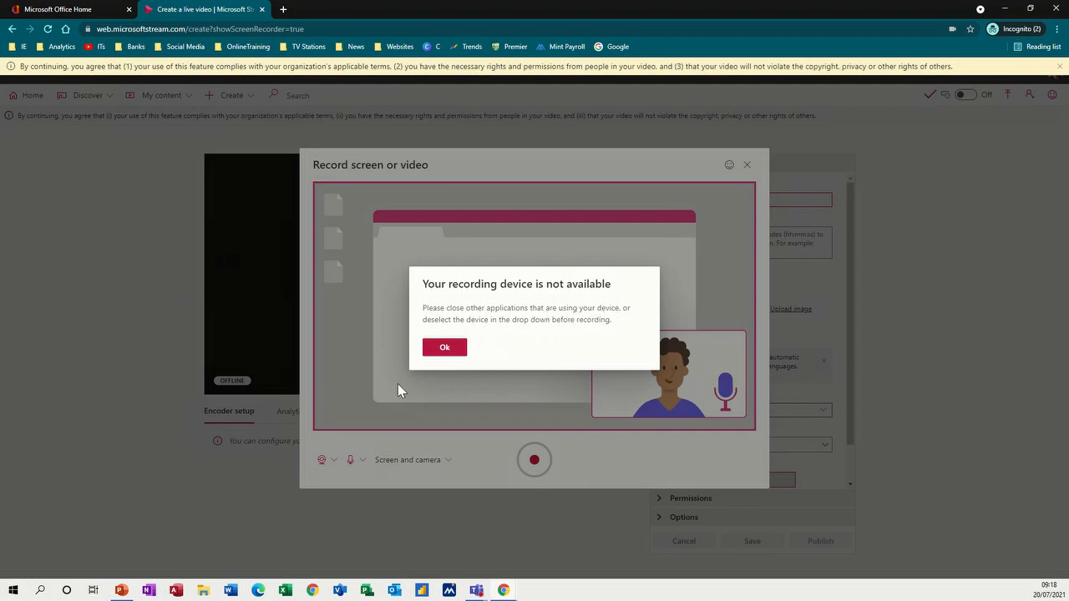
{"action": "left_click", "coordinate": [442, 346]}
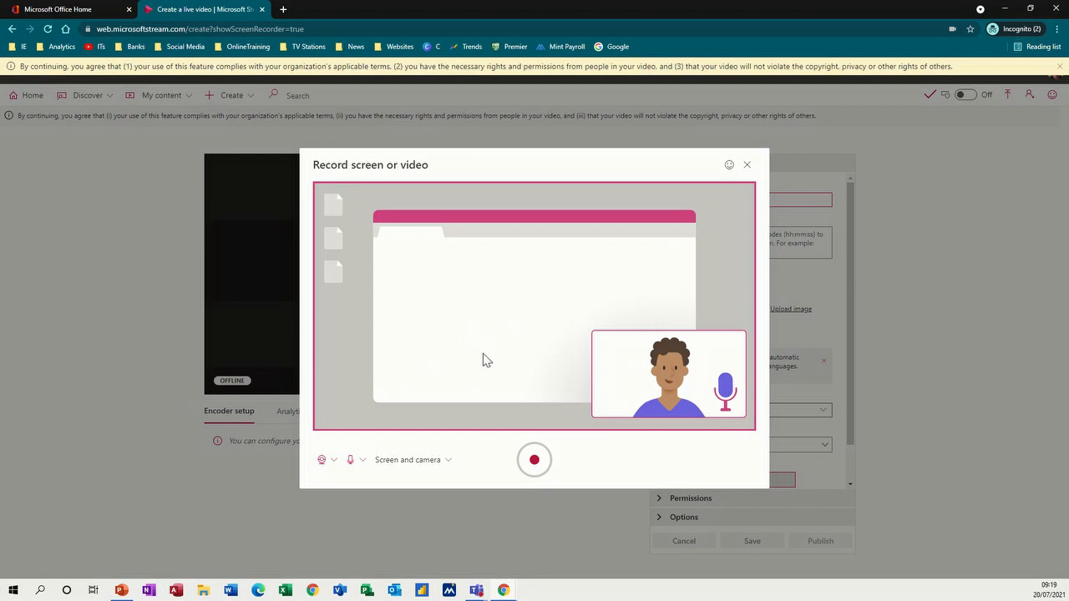
{"action": "left_click", "coordinate": [747, 165]}
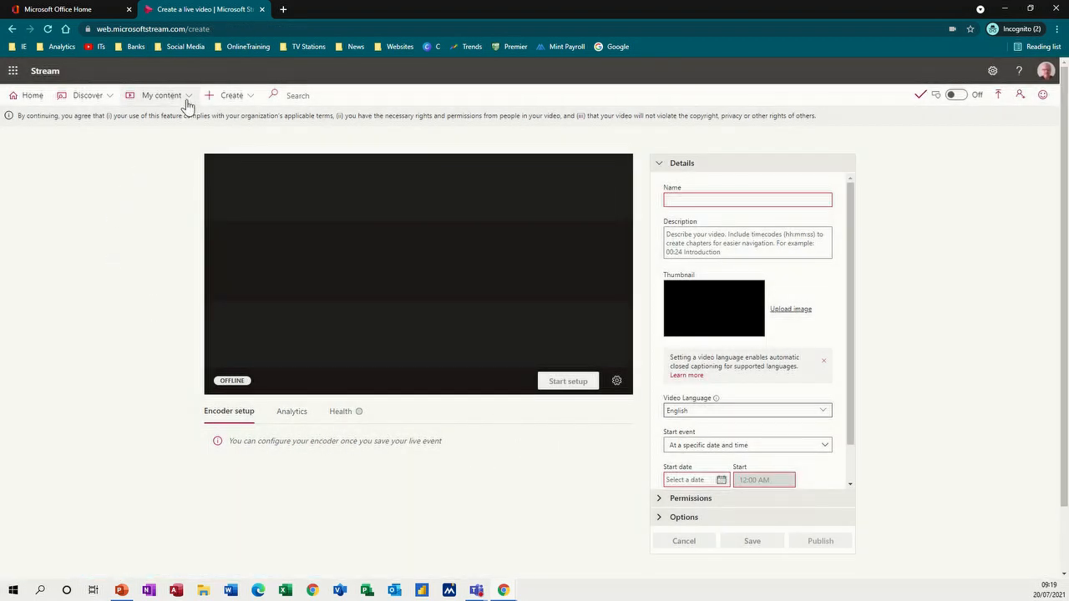
- Open the email 1 video from the video list and play it with the sound muted
{"action": "left_click", "coordinate": [244, 98]}
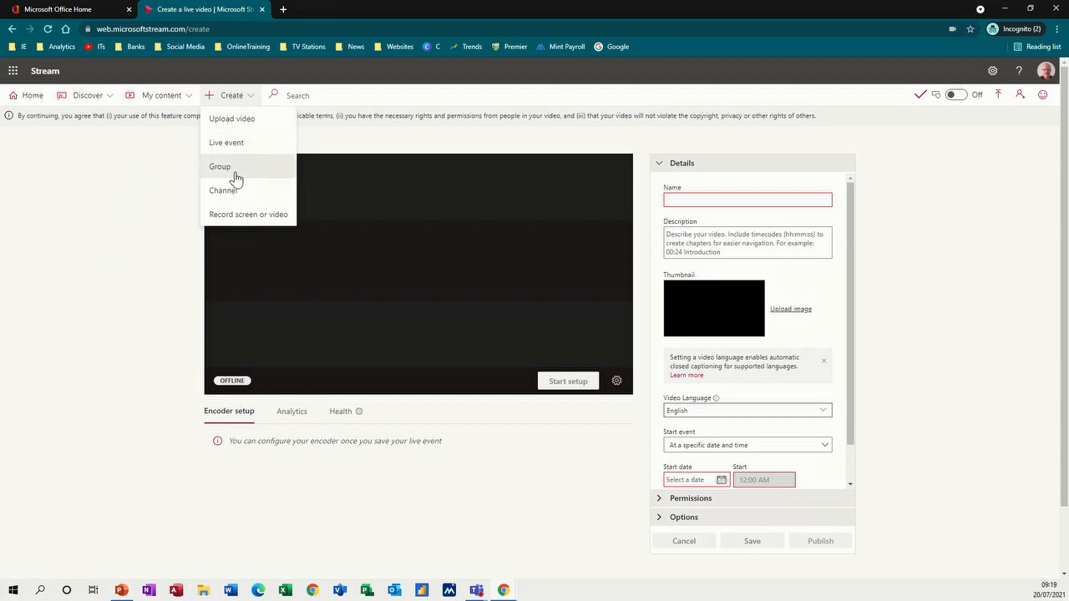
{"action": "left_click", "coordinate": [274, 98]}
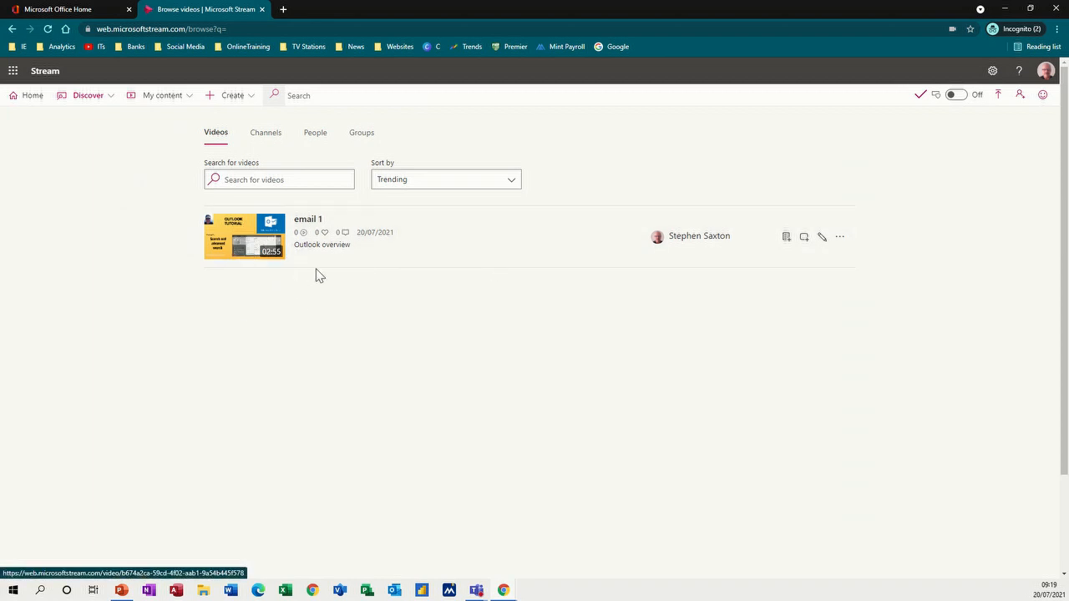
{"action": "left_click", "coordinate": [318, 235]}
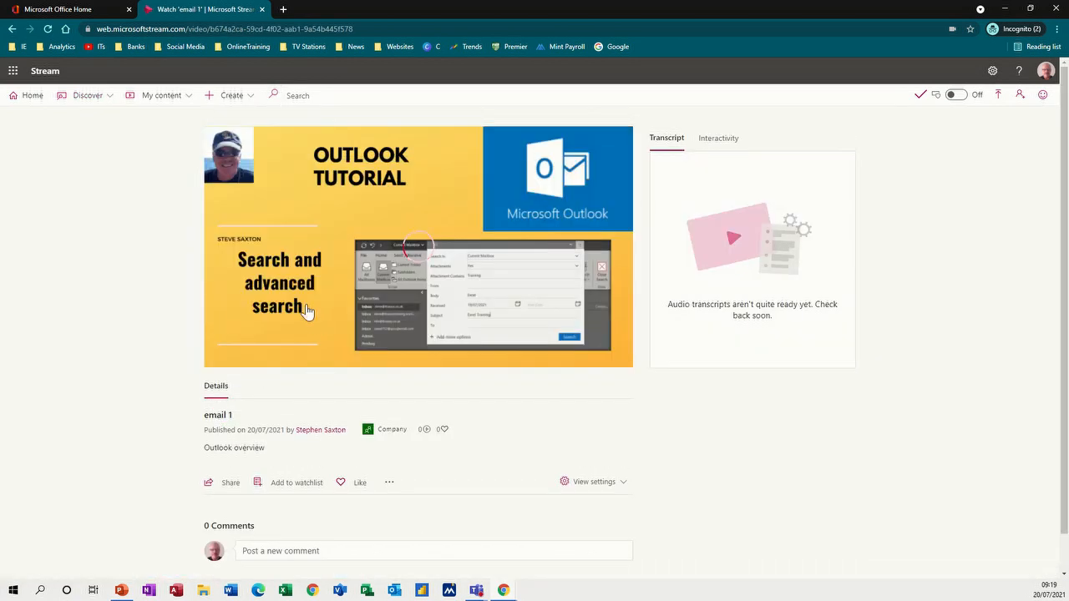
{"action": "left_click", "coordinate": [409, 259]}
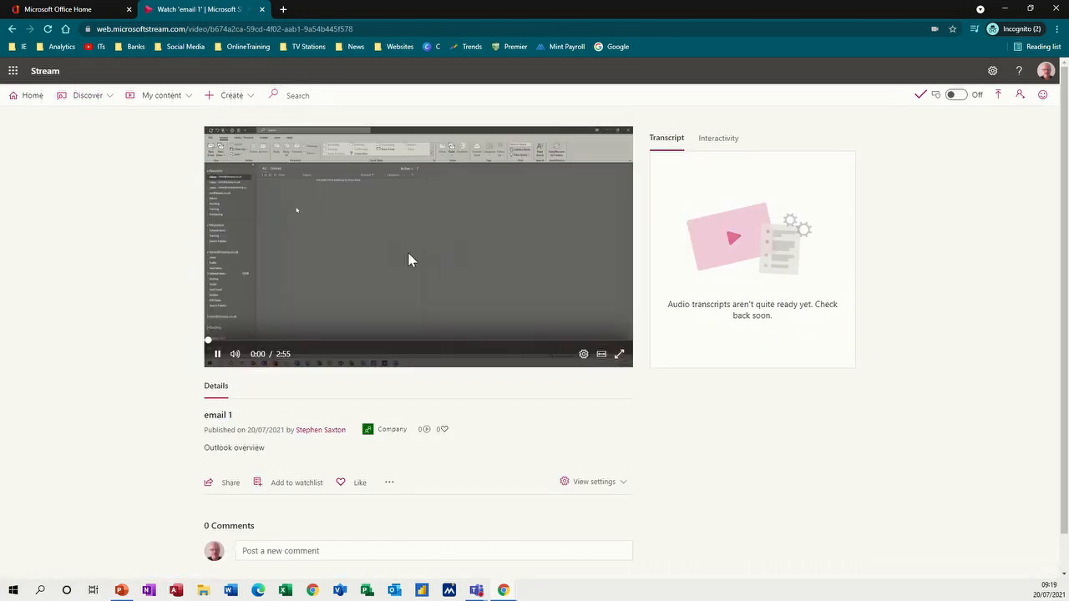
{"action": "left_click", "coordinate": [235, 354]}
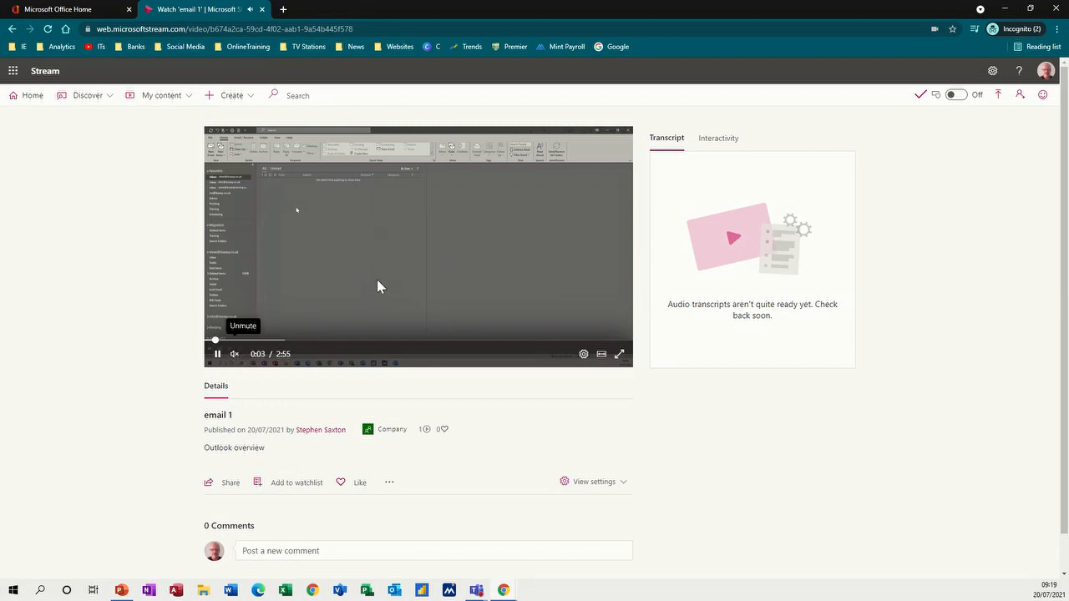
- Return to the Stream home page and open email 1 from the Trending videos section
{"action": "left_click", "coordinate": [31, 101]}
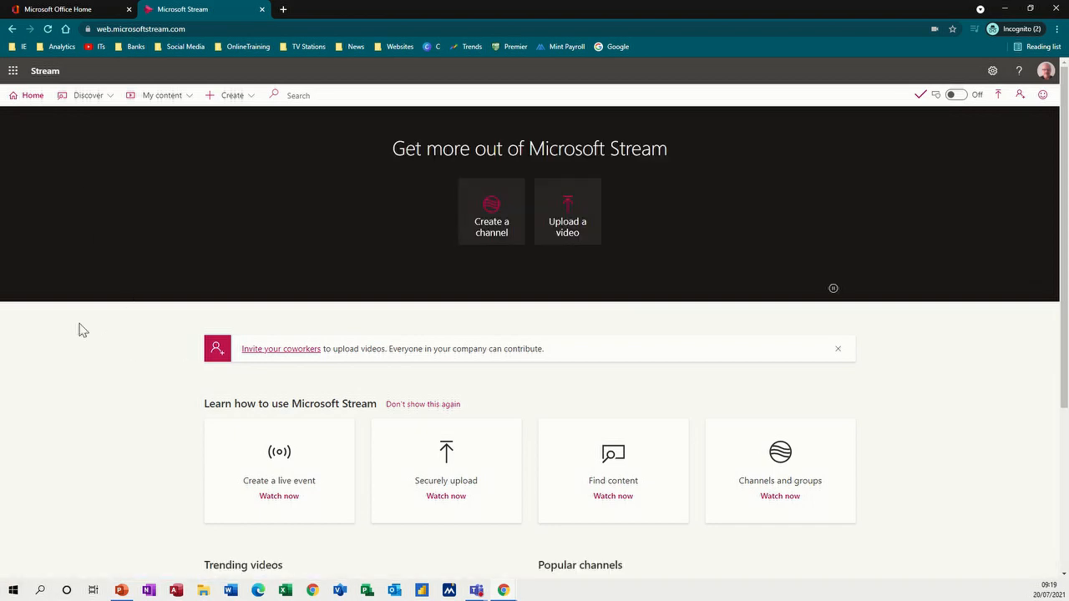
{"action": "scroll", "coordinate": [93, 340], "scroll_direction": "down", "scroll_amount": 3}
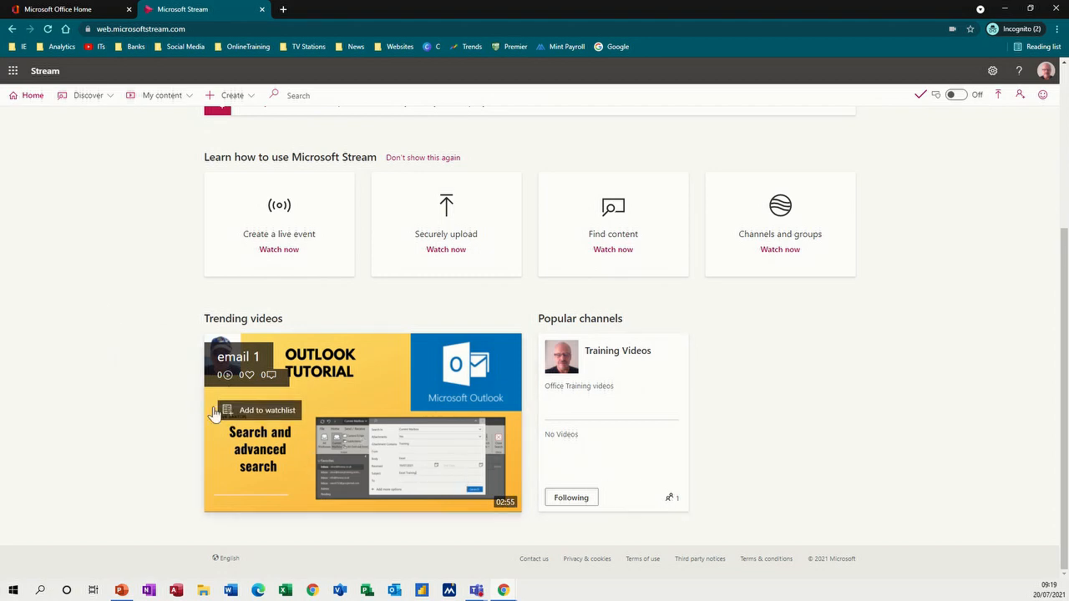
{"action": "scroll", "coordinate": [132, 360], "scroll_direction": "up", "scroll_amount": 1}
{"action": "scroll", "coordinate": [132, 359], "scroll_direction": "up", "scroll_amount": 2}
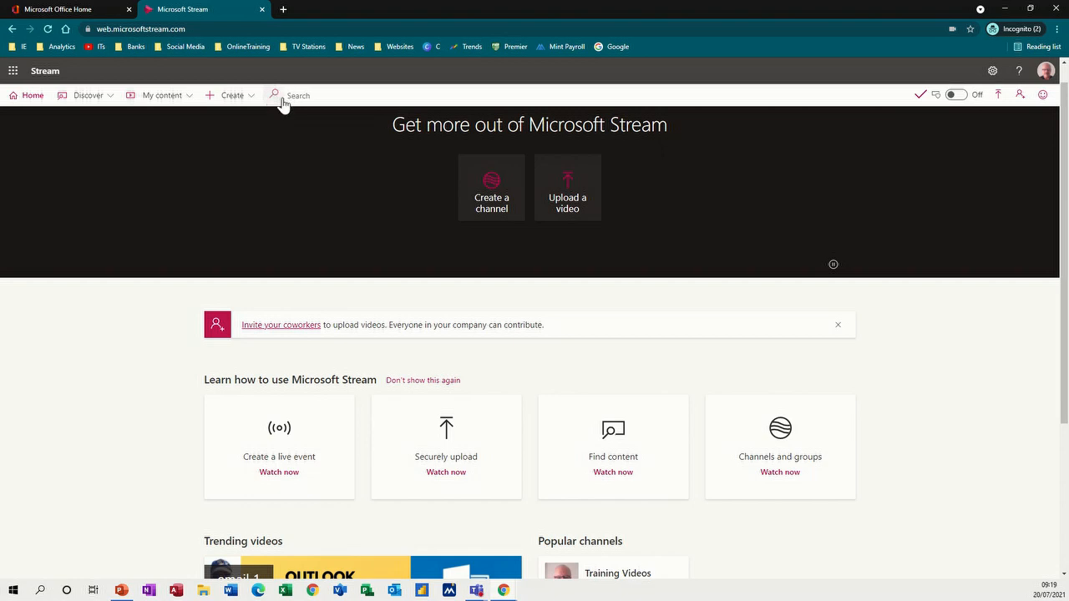
{"action": "scroll", "coordinate": [282, 386], "scroll_direction": "down", "scroll_amount": 3}
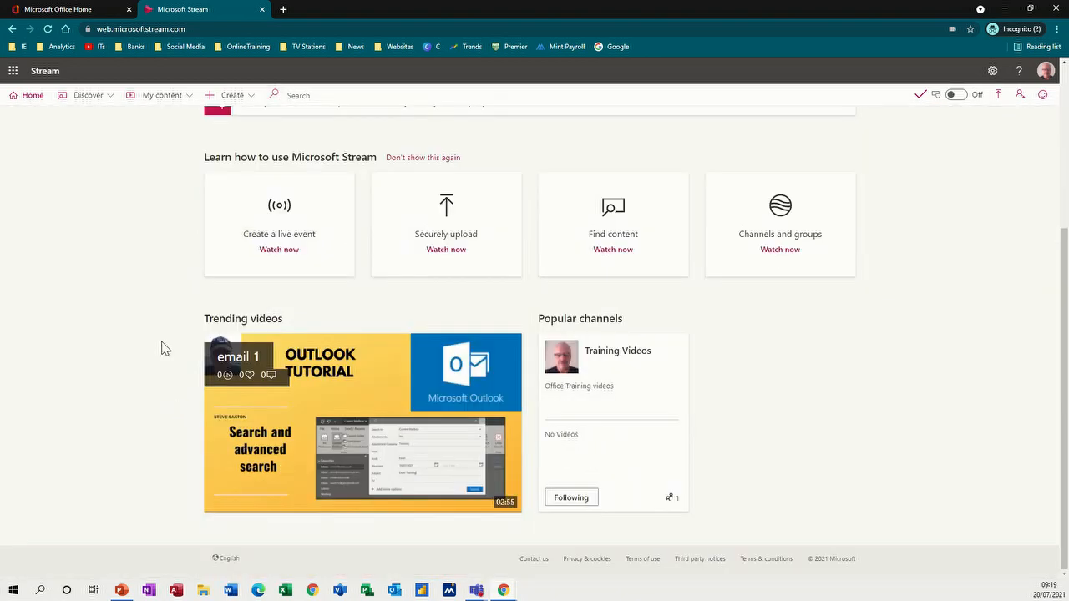
{"action": "left_click", "coordinate": [219, 372]}
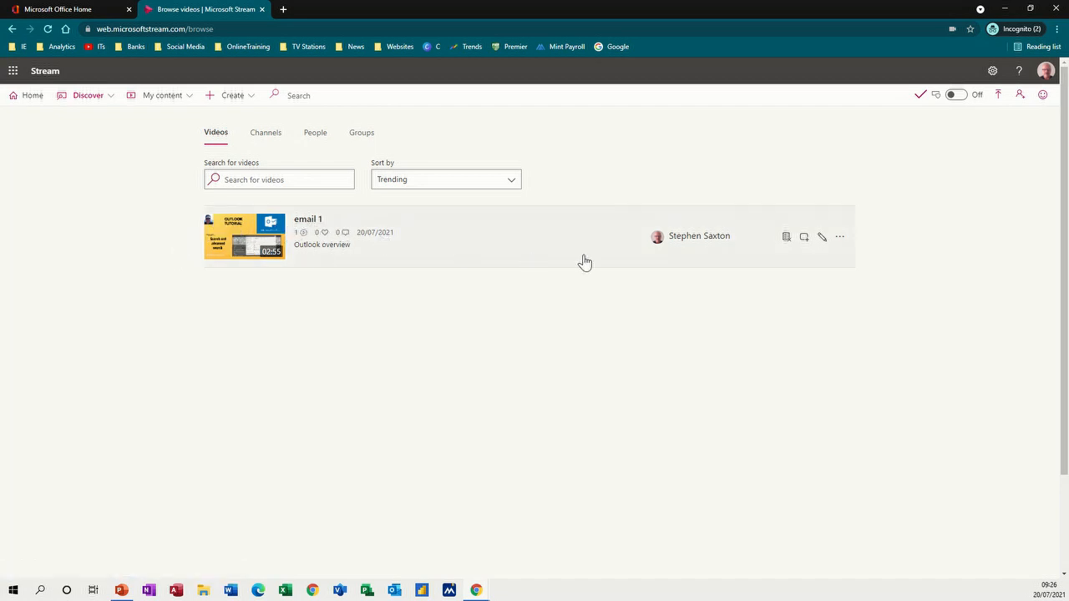
- Add email 1 to the Sales Group, found by searching 'sa', with Owner rights, and save
{"action": "left_click", "coordinate": [805, 238]}
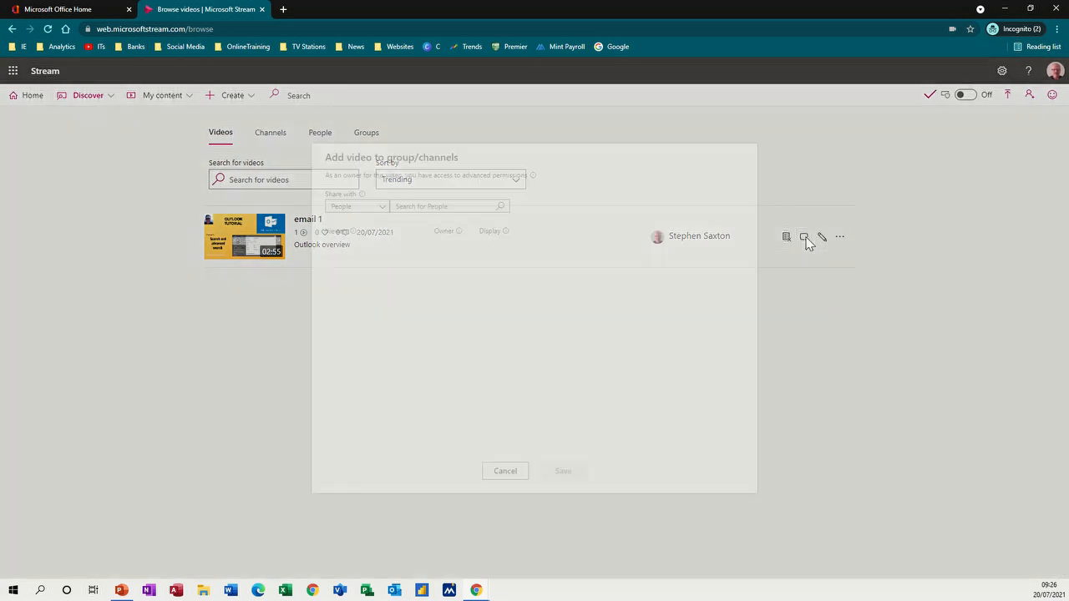
{"action": "left_click", "coordinate": [383, 208]}
{"action": "left_click", "coordinate": [350, 244]}
{"action": "left_click", "coordinate": [412, 207]}
{"action": "type", "text": "sales group"}
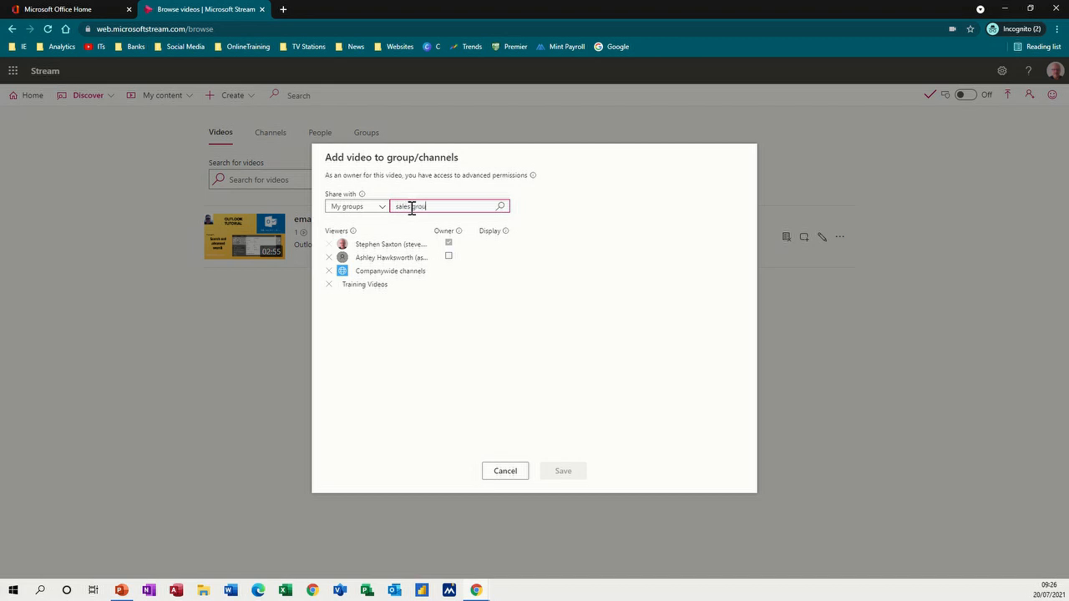
{"action": "left_click", "coordinate": [502, 207]}
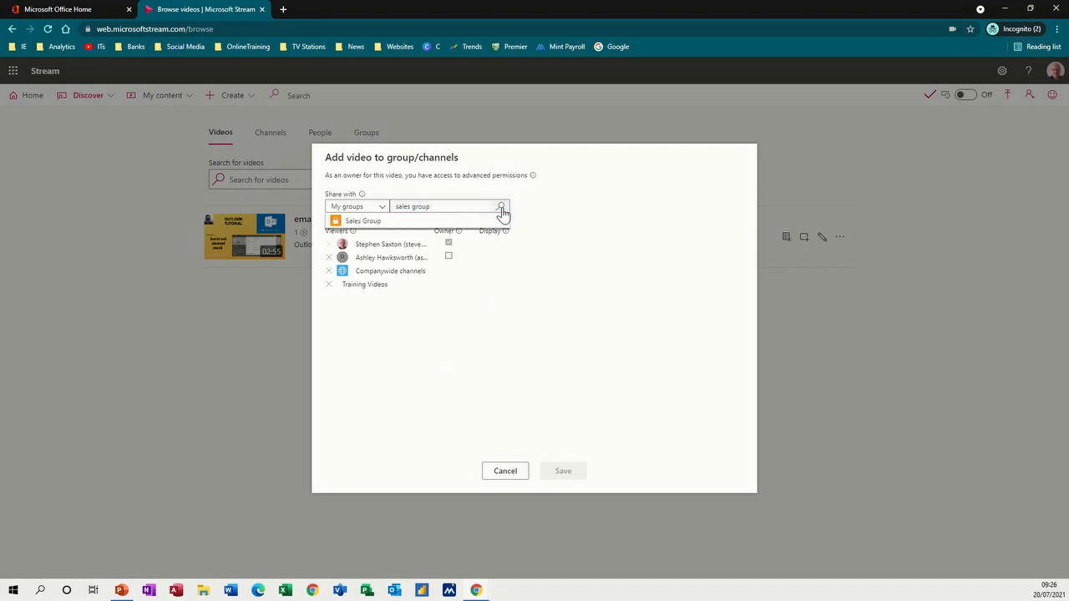
{"action": "left_click", "coordinate": [371, 223]}
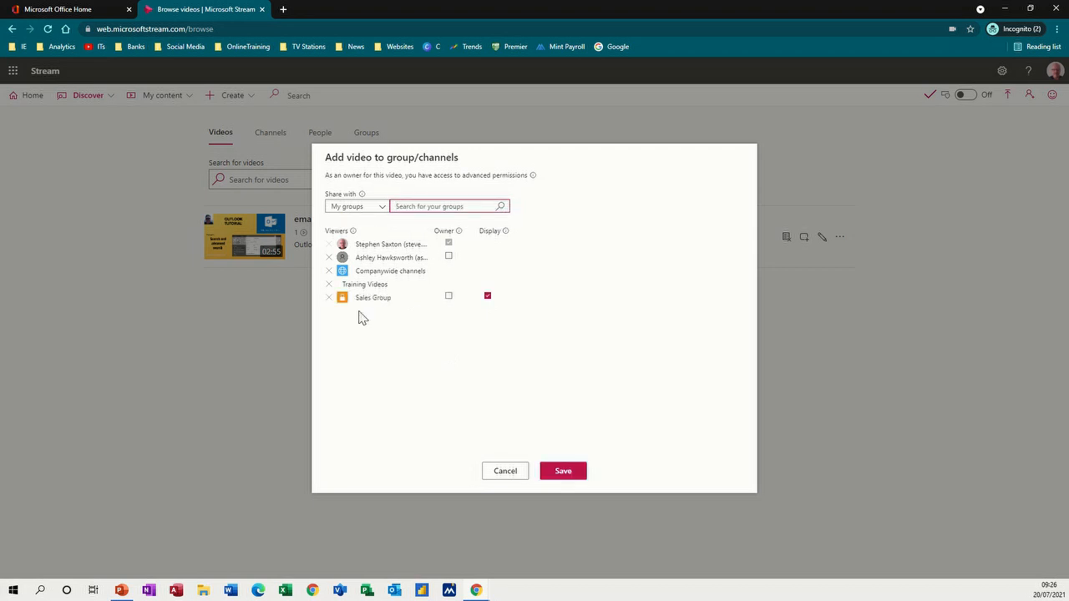
{"action": "left_click", "coordinate": [449, 296]}
{"action": "left_click", "coordinate": [555, 473]}
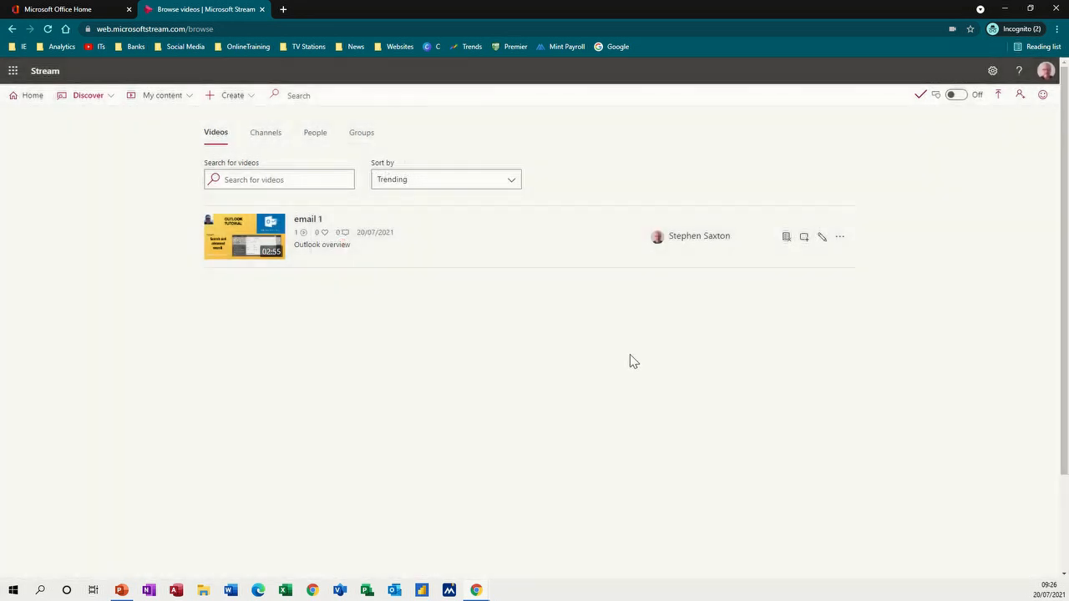
- Open email 1's edit-details page from its more-options menu, then cancel out to its watch page
{"action": "left_click", "coordinate": [839, 240]}
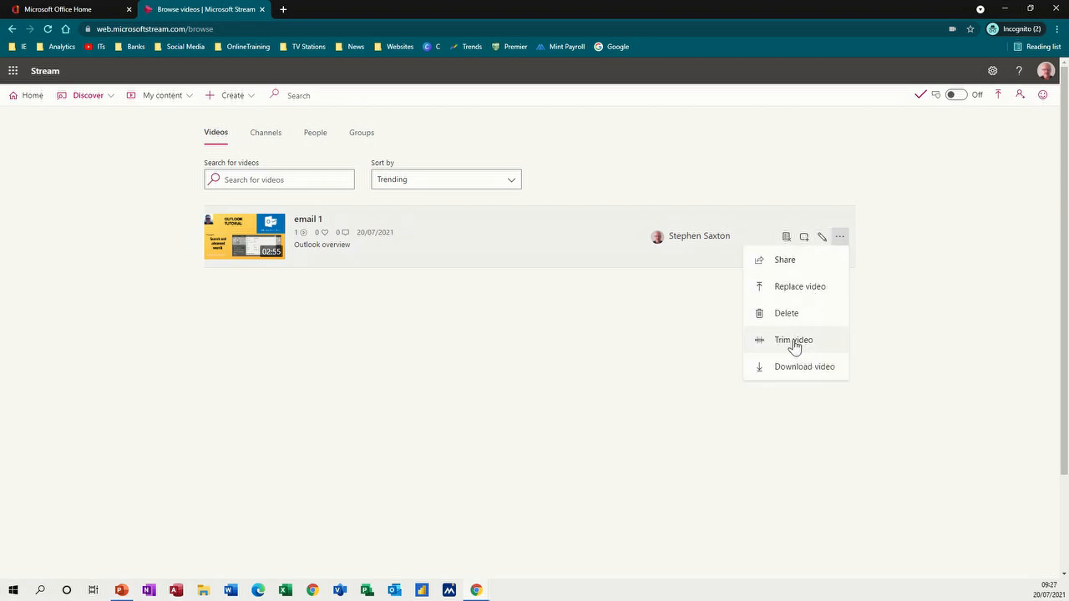
{"action": "left_click", "coordinate": [821, 239]}
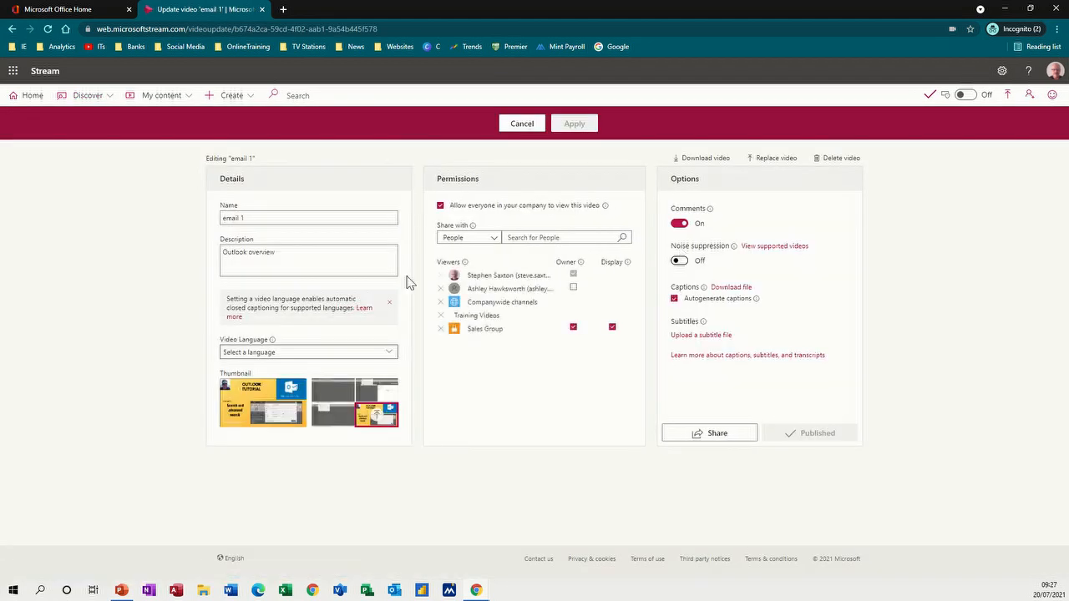
{"action": "mouse_move", "coordinate": [268, 329]}
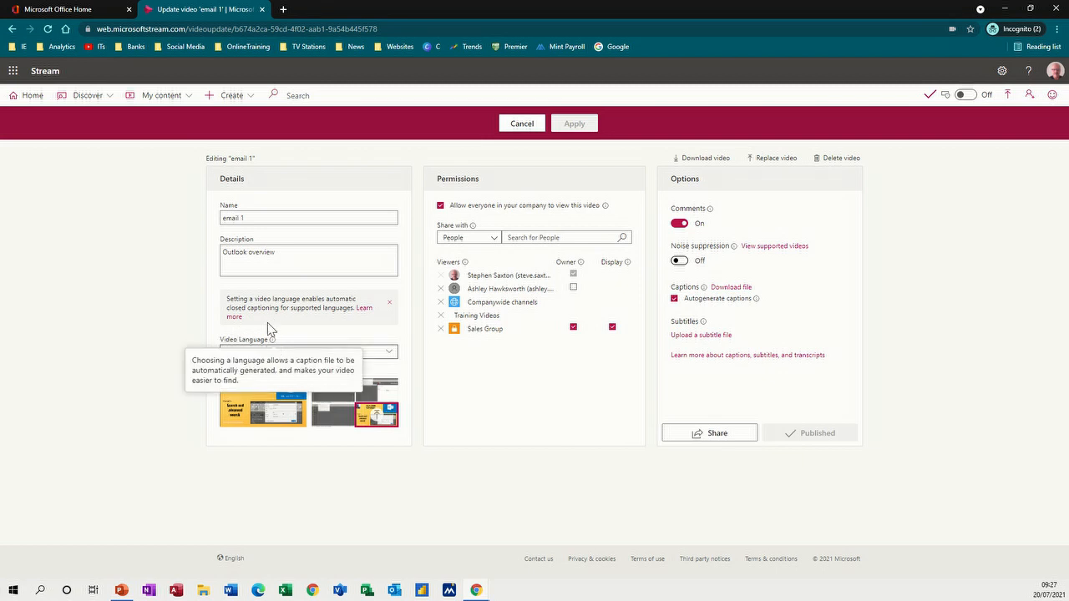
{"action": "mouse_move", "coordinate": [472, 225]}
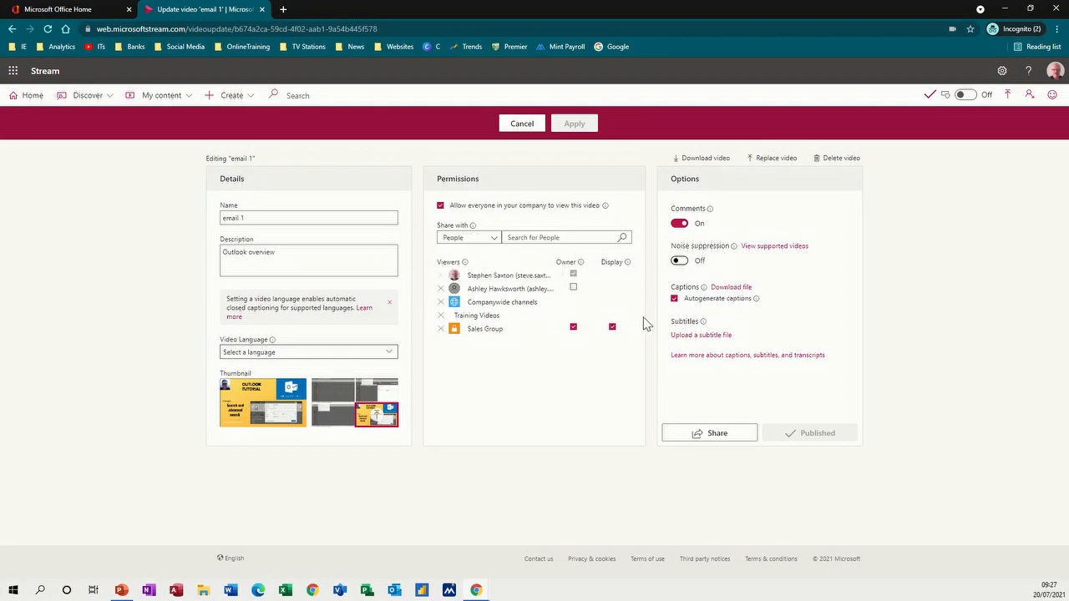
{"action": "left_click", "coordinate": [525, 130]}
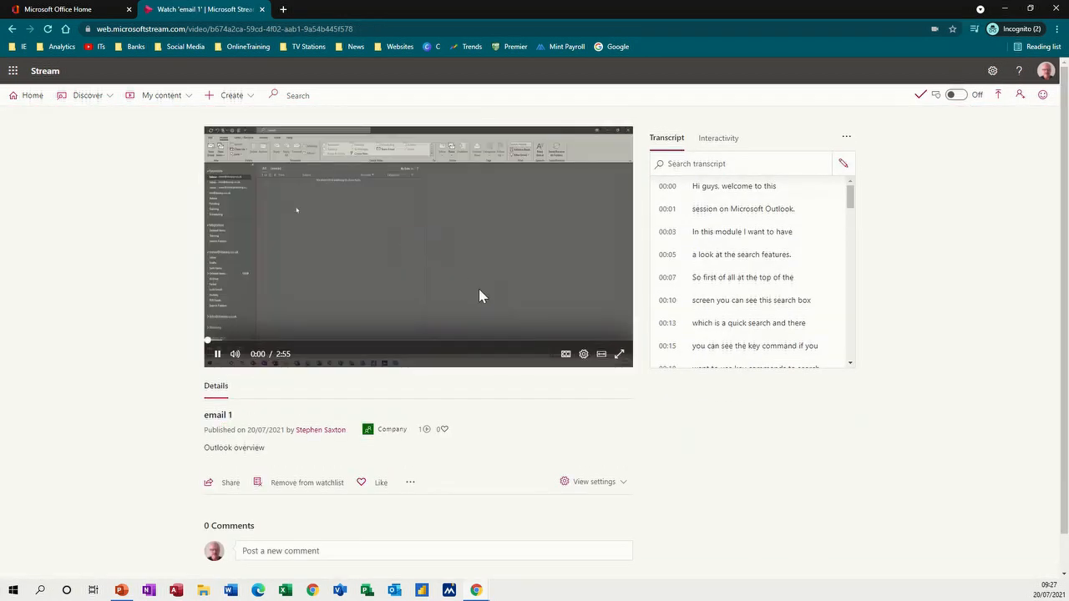
- Pause email 1, review its transcript with no edits, and go back to the Stream home page
{"action": "left_click", "coordinate": [215, 355]}
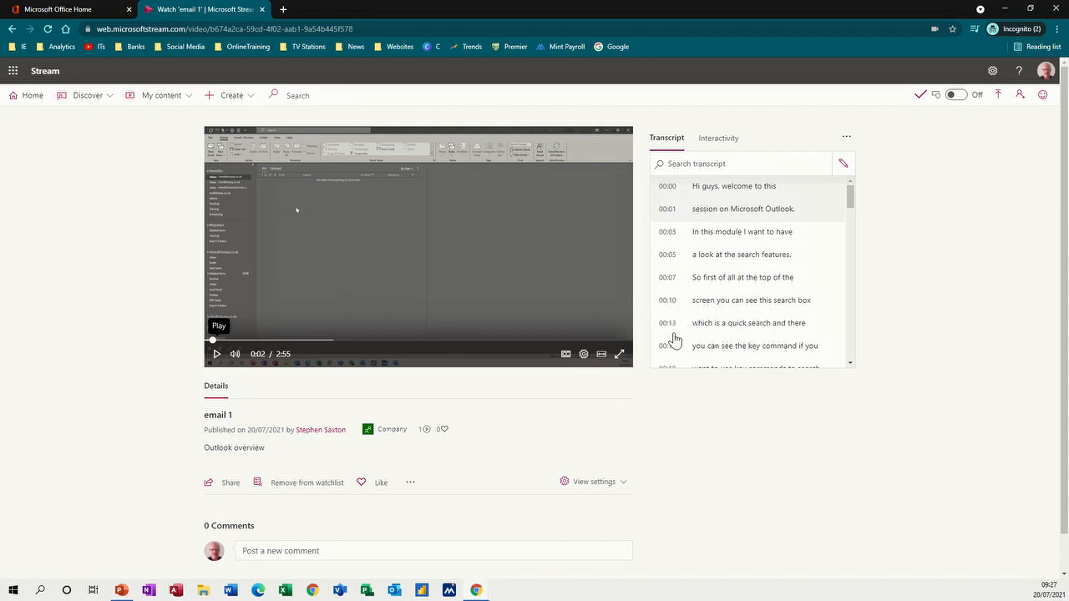
{"action": "left_click_drag", "start_coordinate": [845, 203], "coordinate": [853, 235]}
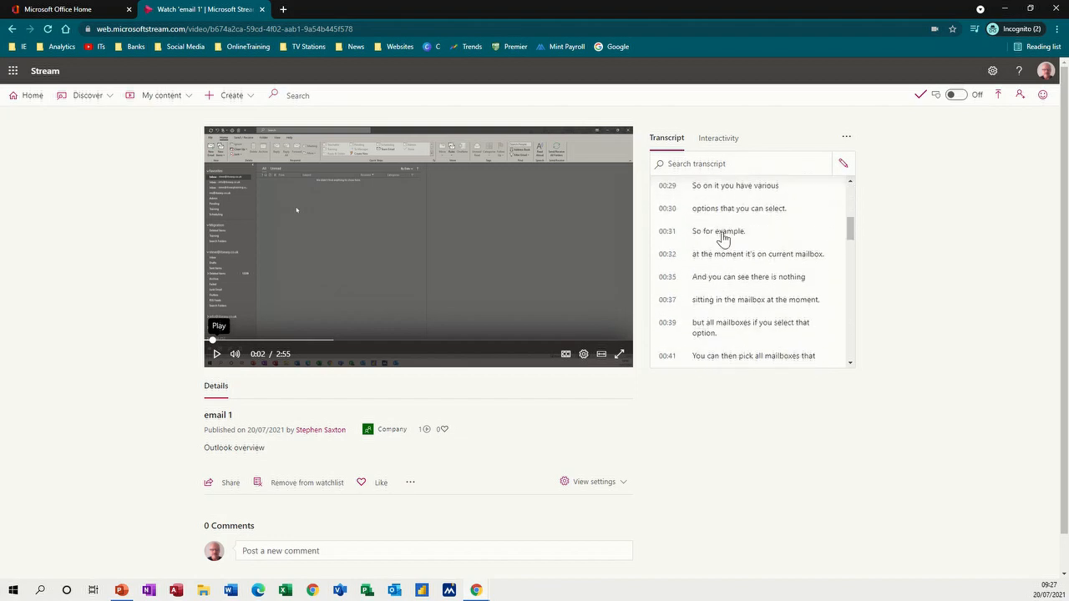
{"action": "left_click", "coordinate": [844, 168]}
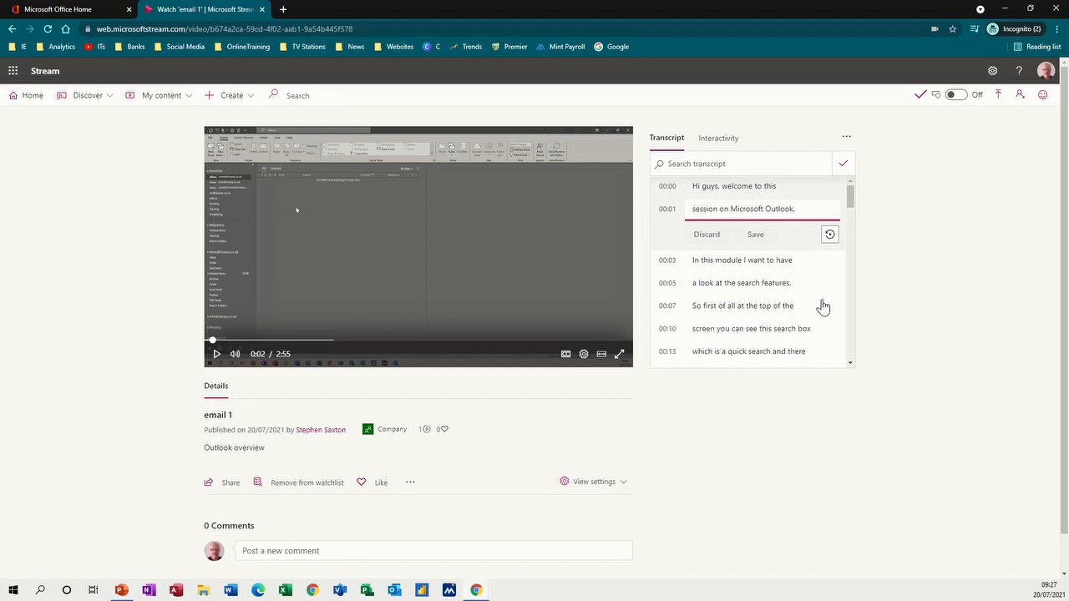
{"action": "left_click", "coordinate": [843, 164]}
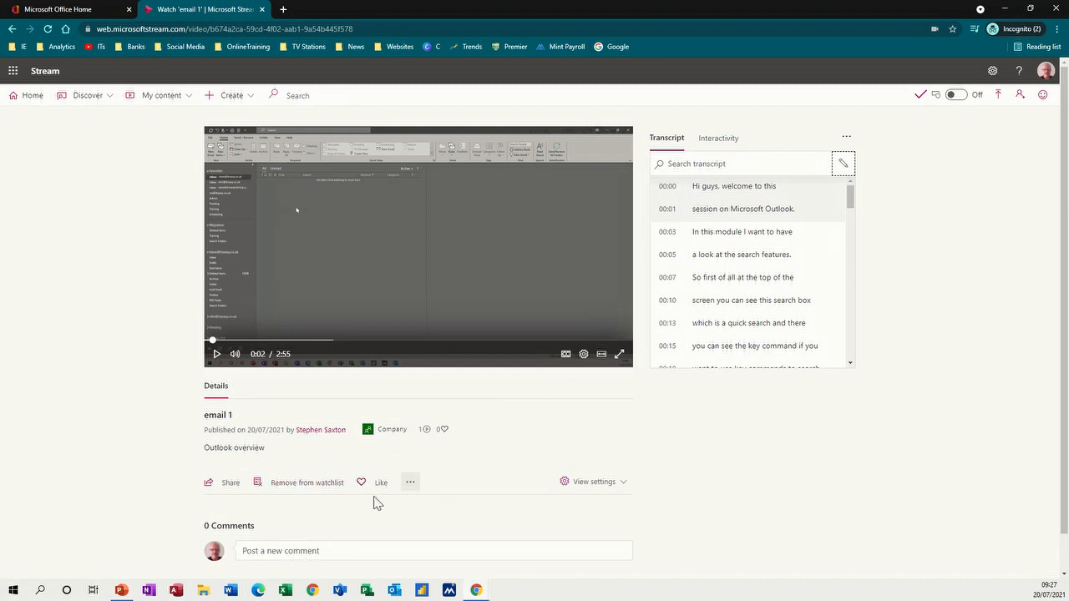
{"action": "scroll", "coordinate": [432, 533], "scroll_direction": "down", "scroll_amount": 1}
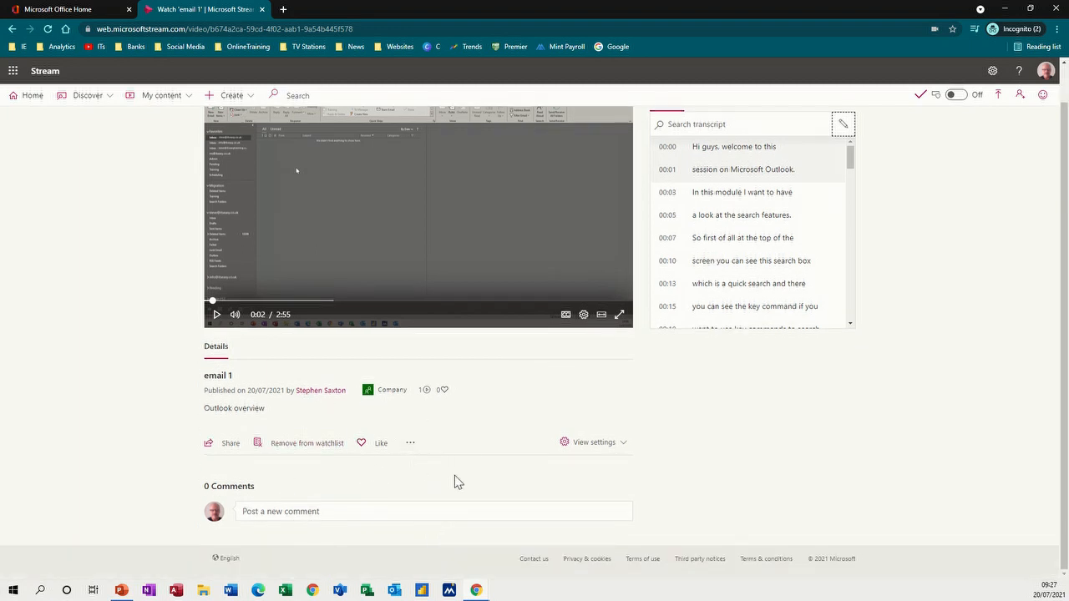
{"action": "scroll", "coordinate": [457, 475], "scroll_direction": "up", "scroll_amount": 1}
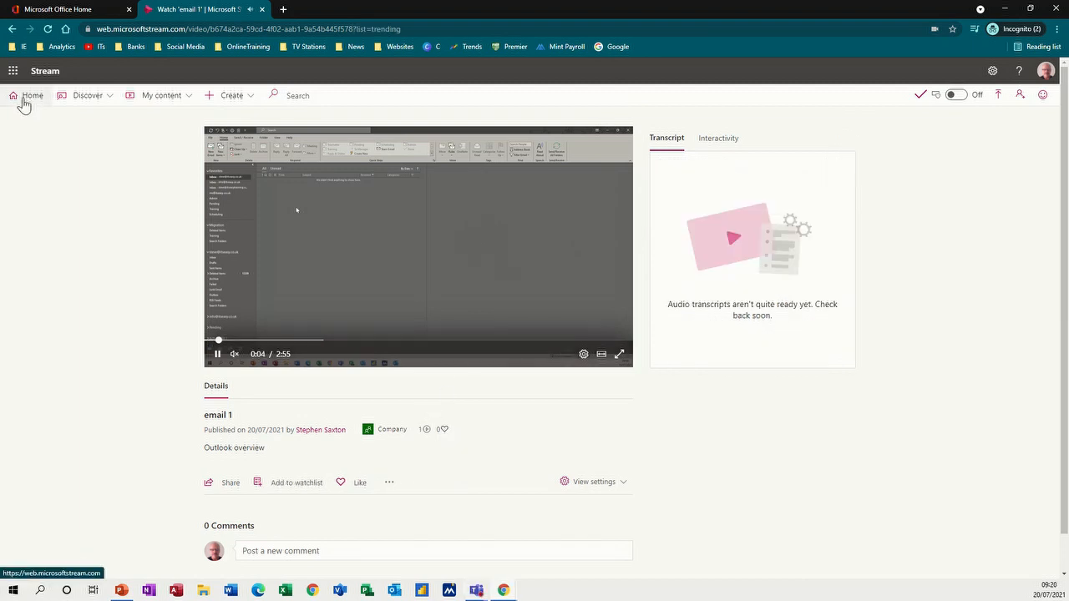
{"action": "left_click", "coordinate": [21, 98]}
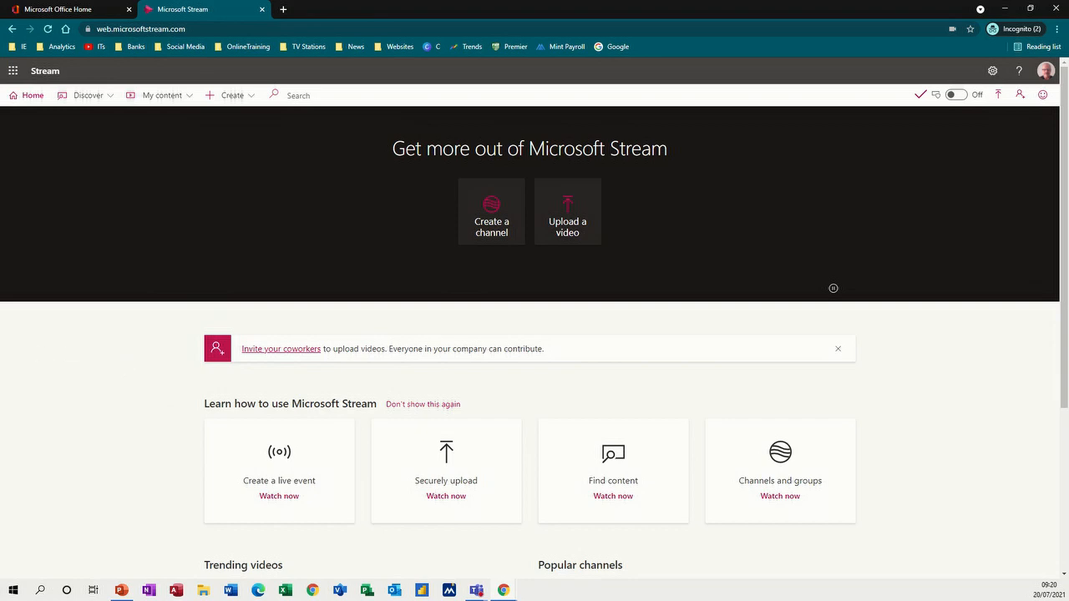
- Maximize the General meeting window, start recording, and turn on live captions
{"action": "left_click_drag", "start_coordinate": [0, 17], "coordinate": [525, 105]}
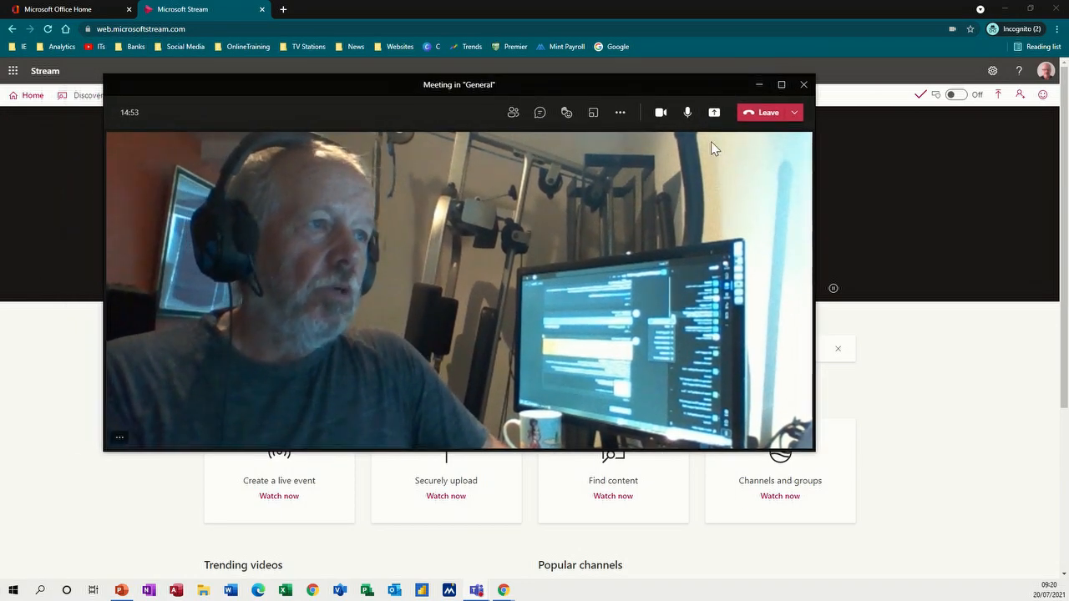
{"action": "left_click", "coordinate": [781, 84]}
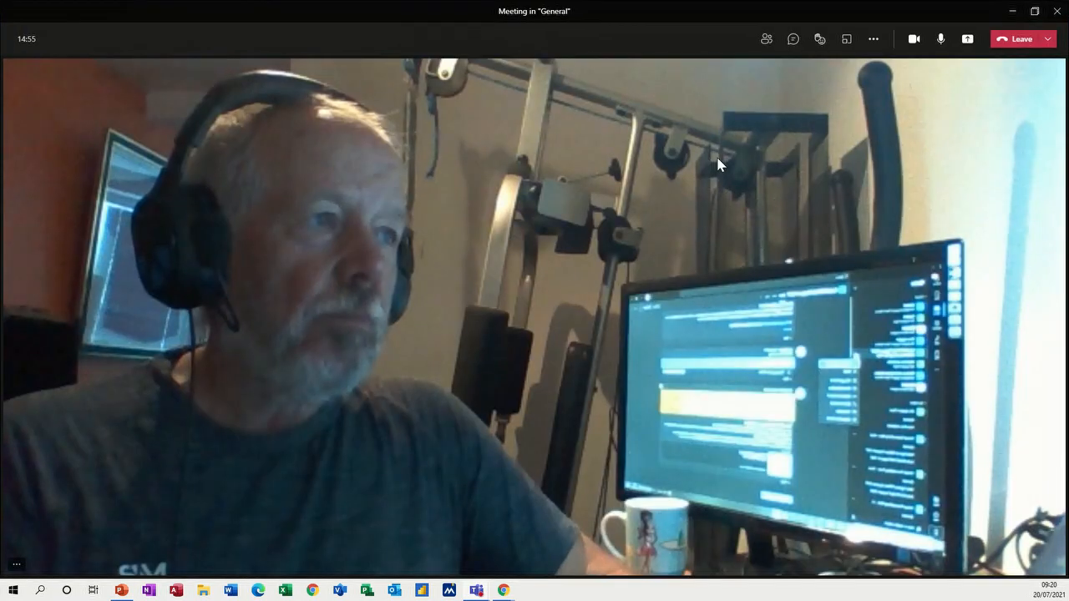
{"action": "left_click", "coordinate": [871, 46]}
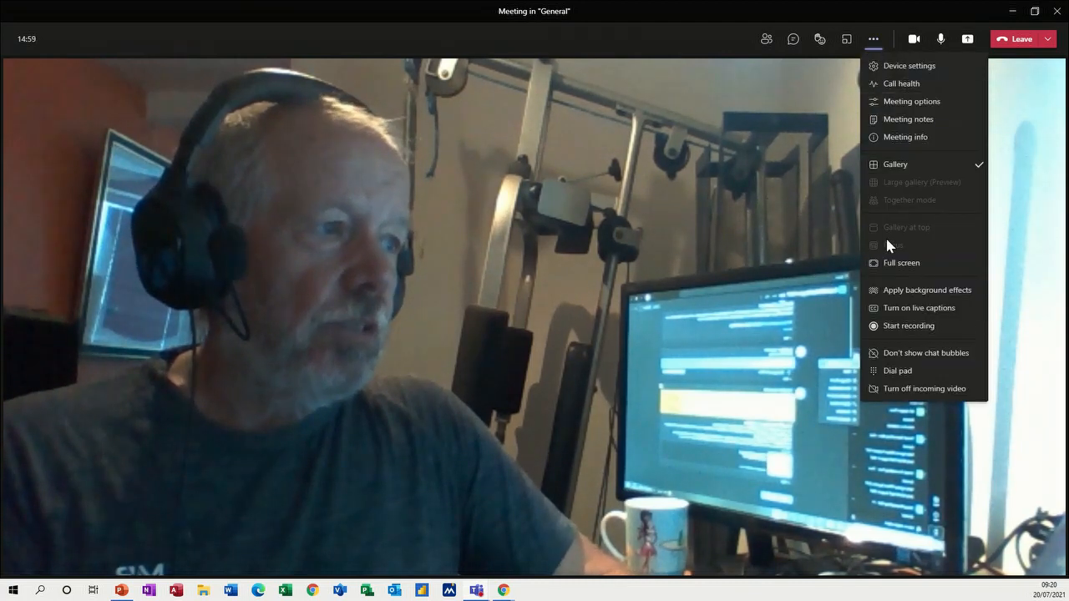
{"action": "left_click", "coordinate": [903, 327]}
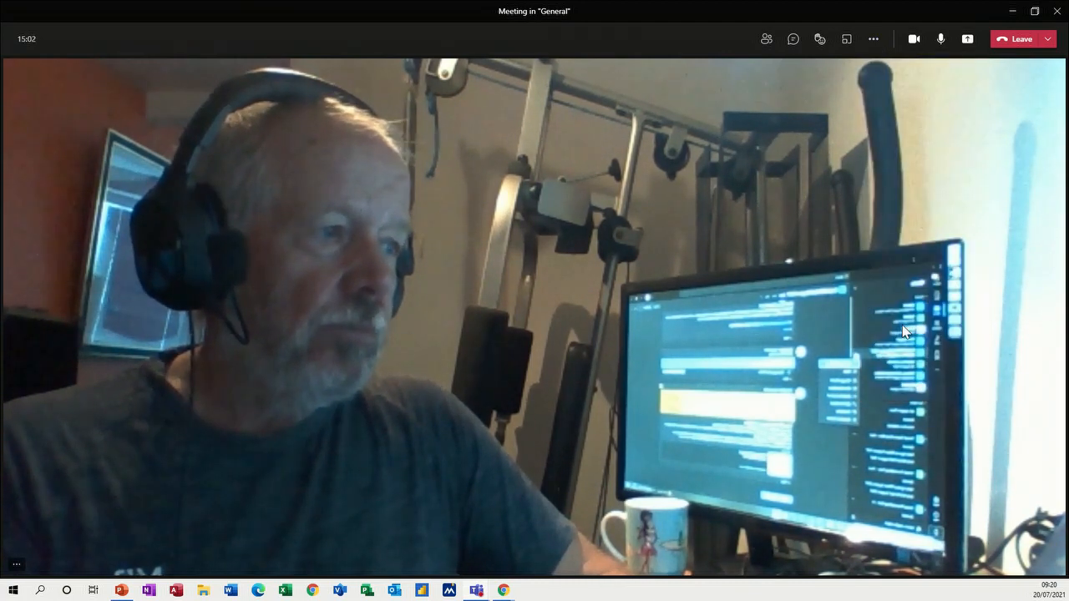
{"action": "left_click", "coordinate": [870, 47]}
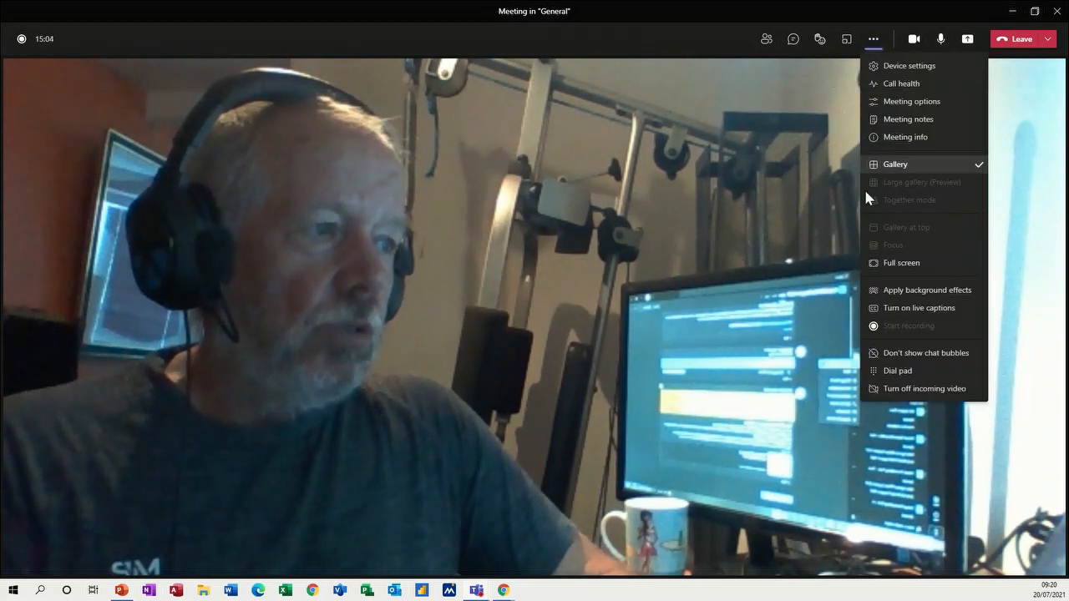
{"action": "left_click", "coordinate": [891, 316]}
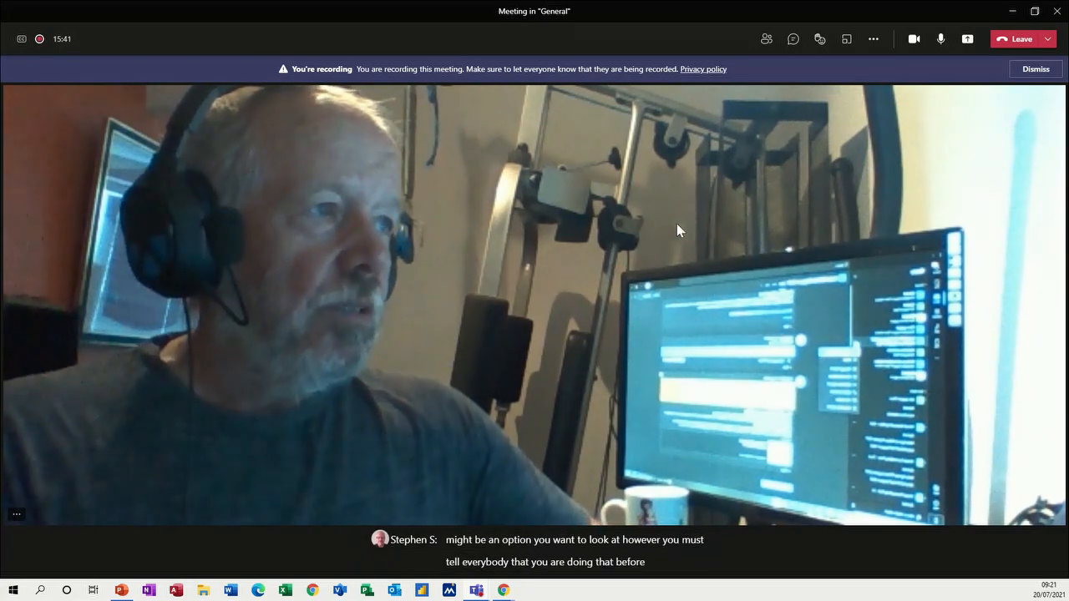
- Stop and confirm the meeting recording, then leave the General meeting
{"action": "left_click", "coordinate": [873, 42]}
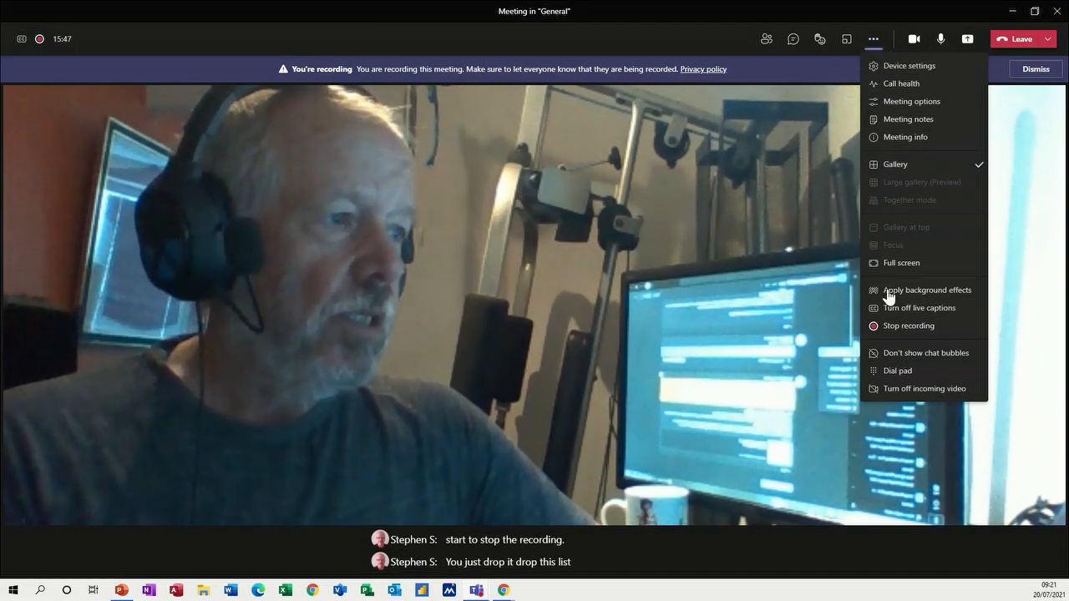
{"action": "left_click", "coordinate": [871, 323]}
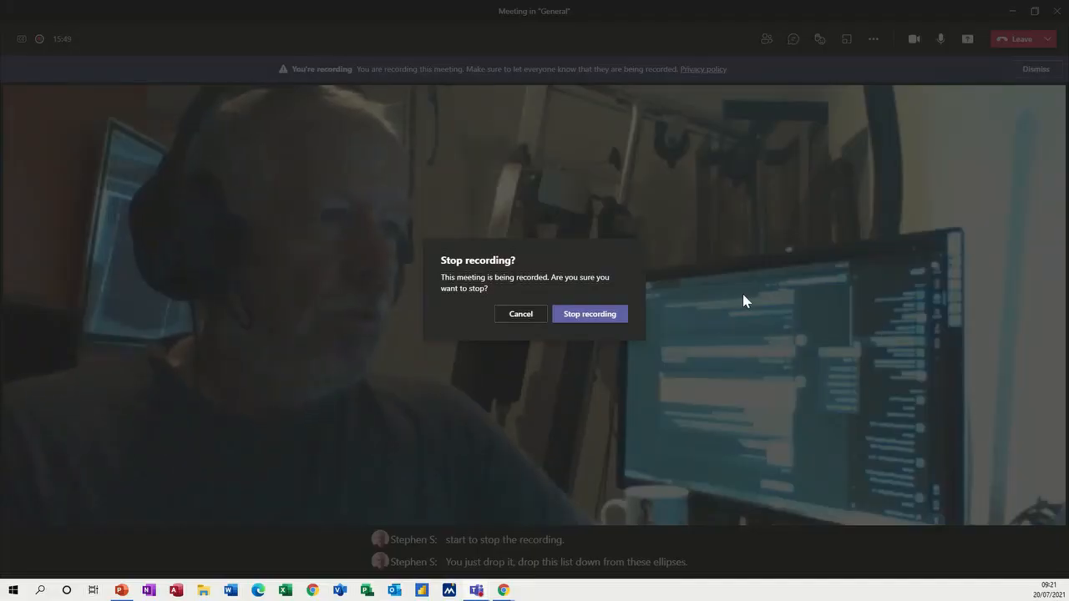
{"action": "left_click", "coordinate": [595, 315]}
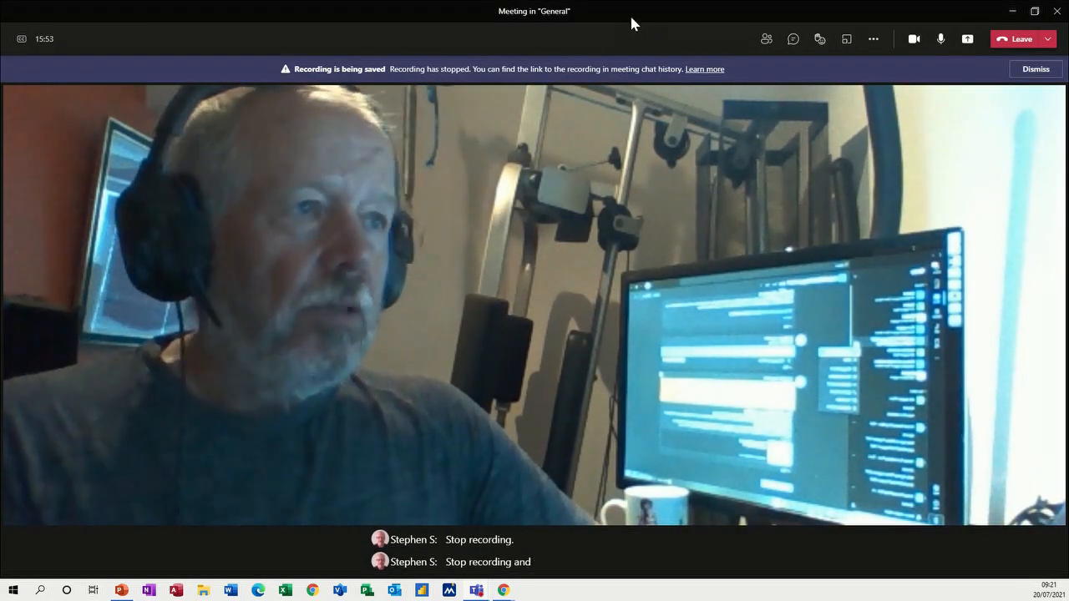
{"action": "left_click", "coordinate": [1007, 42]}
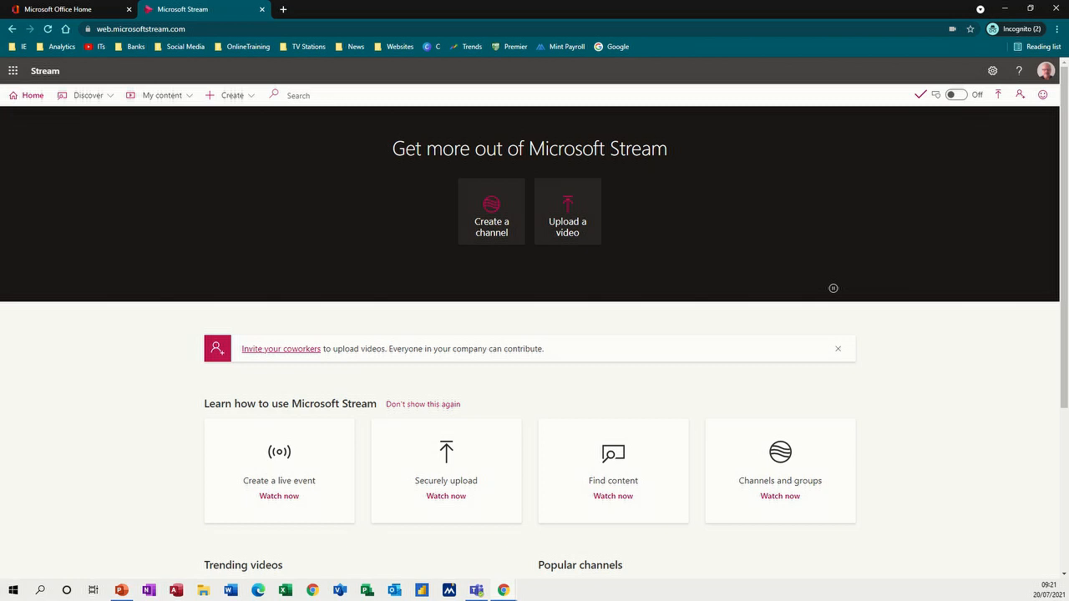
- Open the saved meeting recording from its card in the General channel posts
{"action": "left_click_drag", "start_coordinate": [0, 25], "coordinate": [290, 135]}
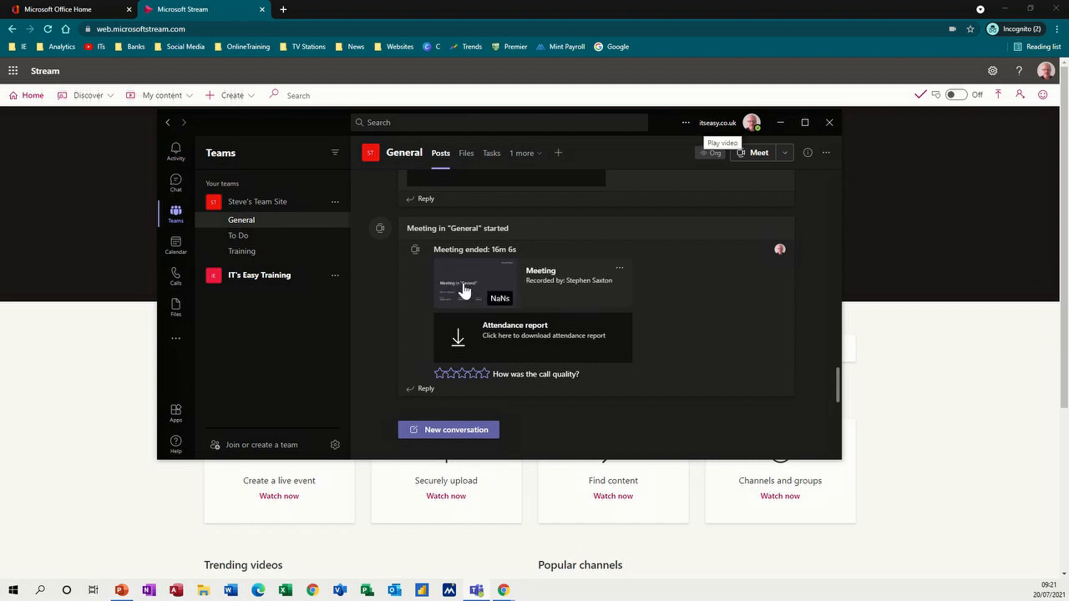
{"action": "left_click", "coordinate": [465, 290]}
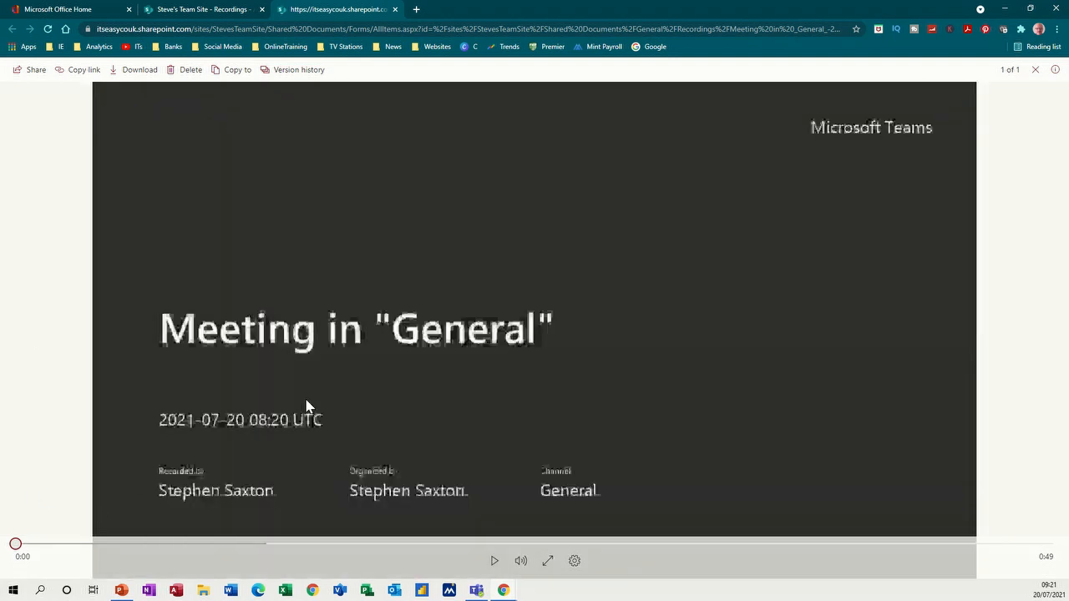
- Play the Meeting in "General" recording from the start in the SharePoint viewer
{"action": "left_click", "coordinate": [15, 545]}
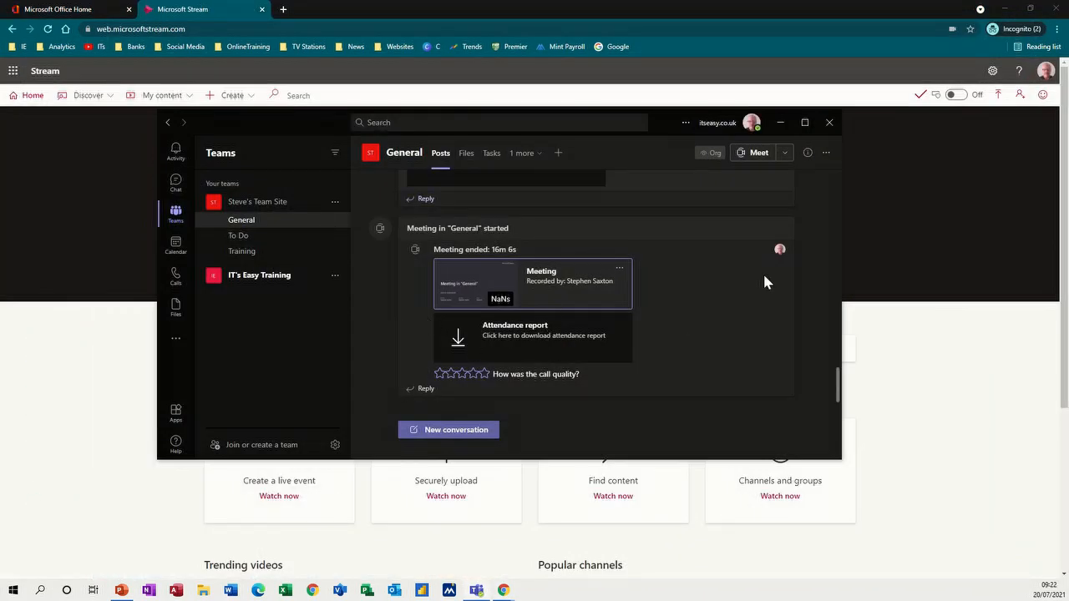
- Close the Teams window, leaving the Stream home page
{"action": "left_click", "coordinate": [830, 125]}
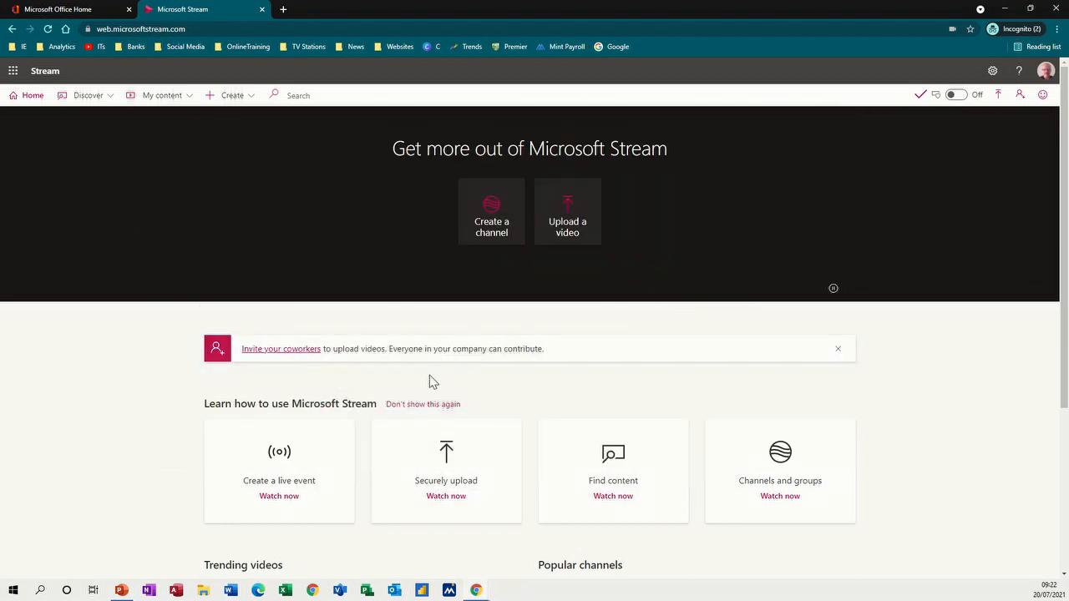